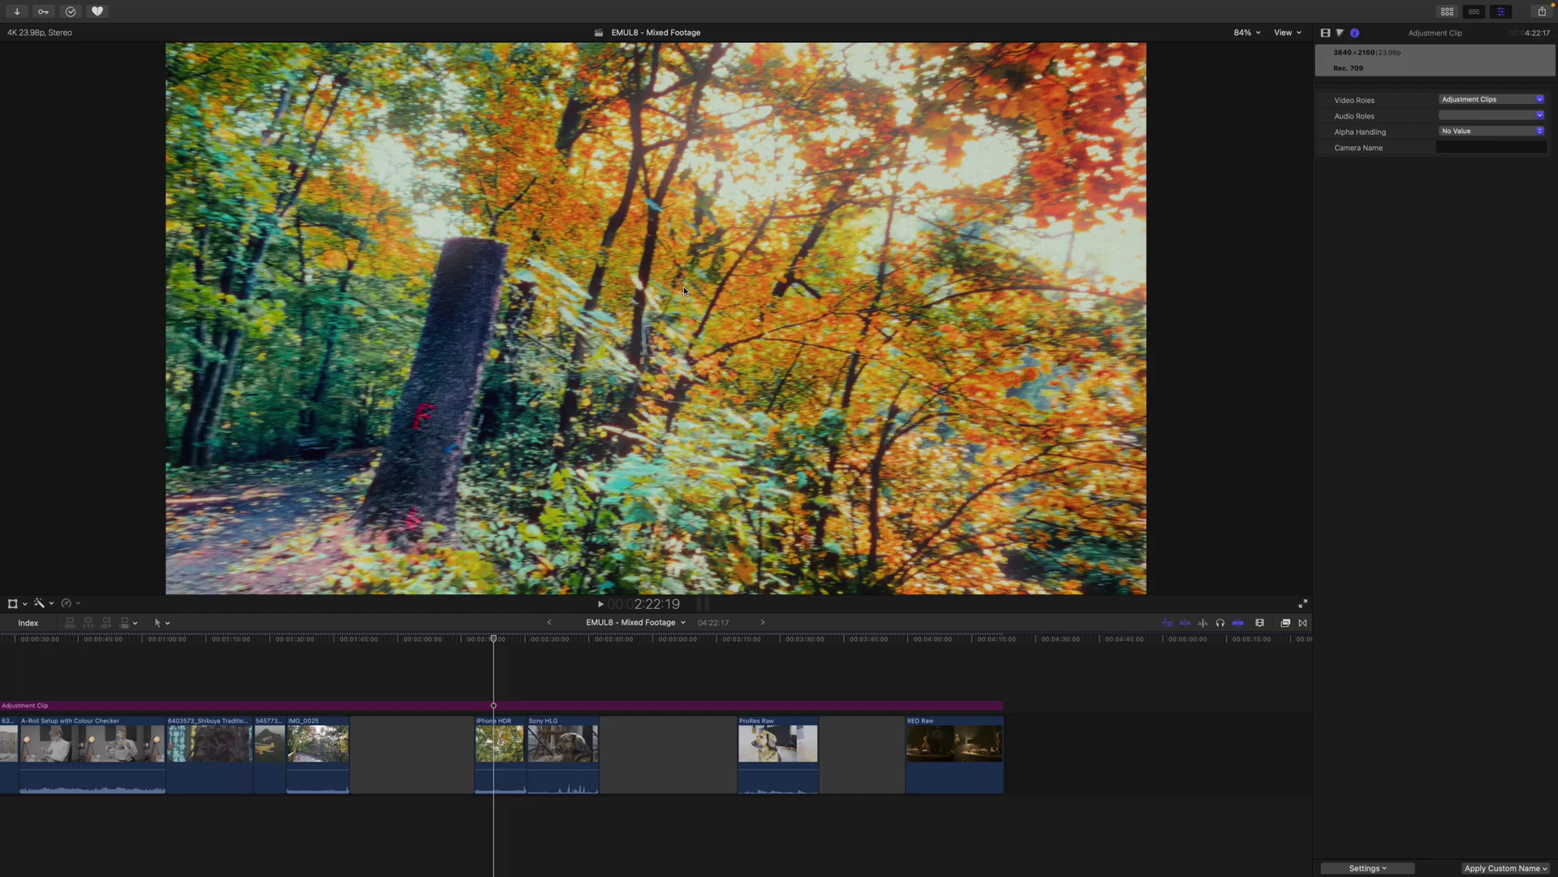
# Step: Select the Test Footage library in the Browser and keep its colour processing at Standard Gamut SDR
pyautogui.press('ctrl+super+1')
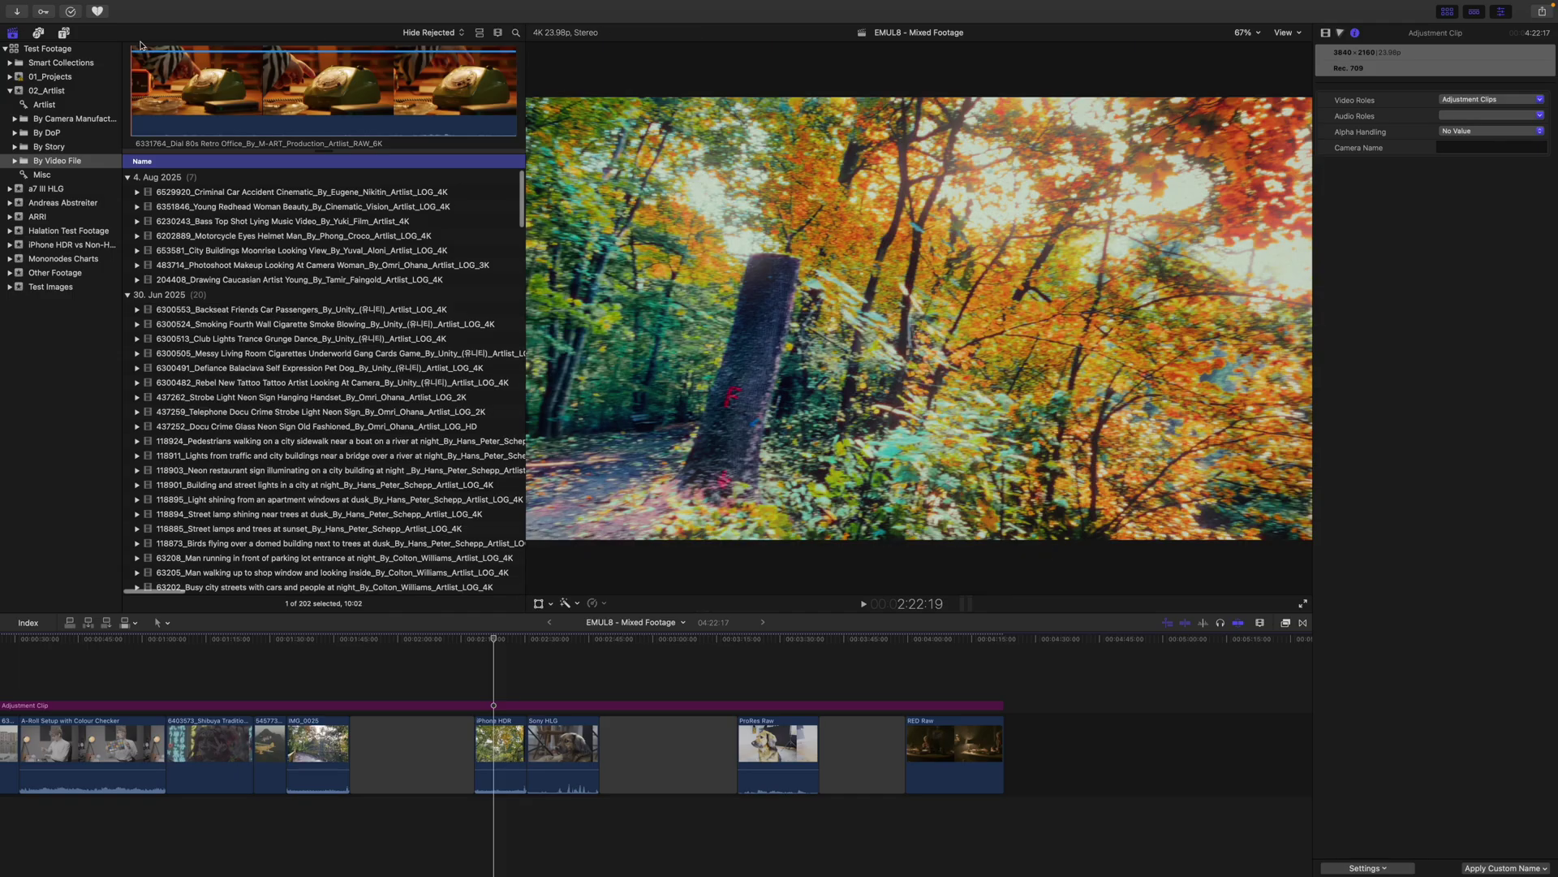
pyautogui.click(78, 51)
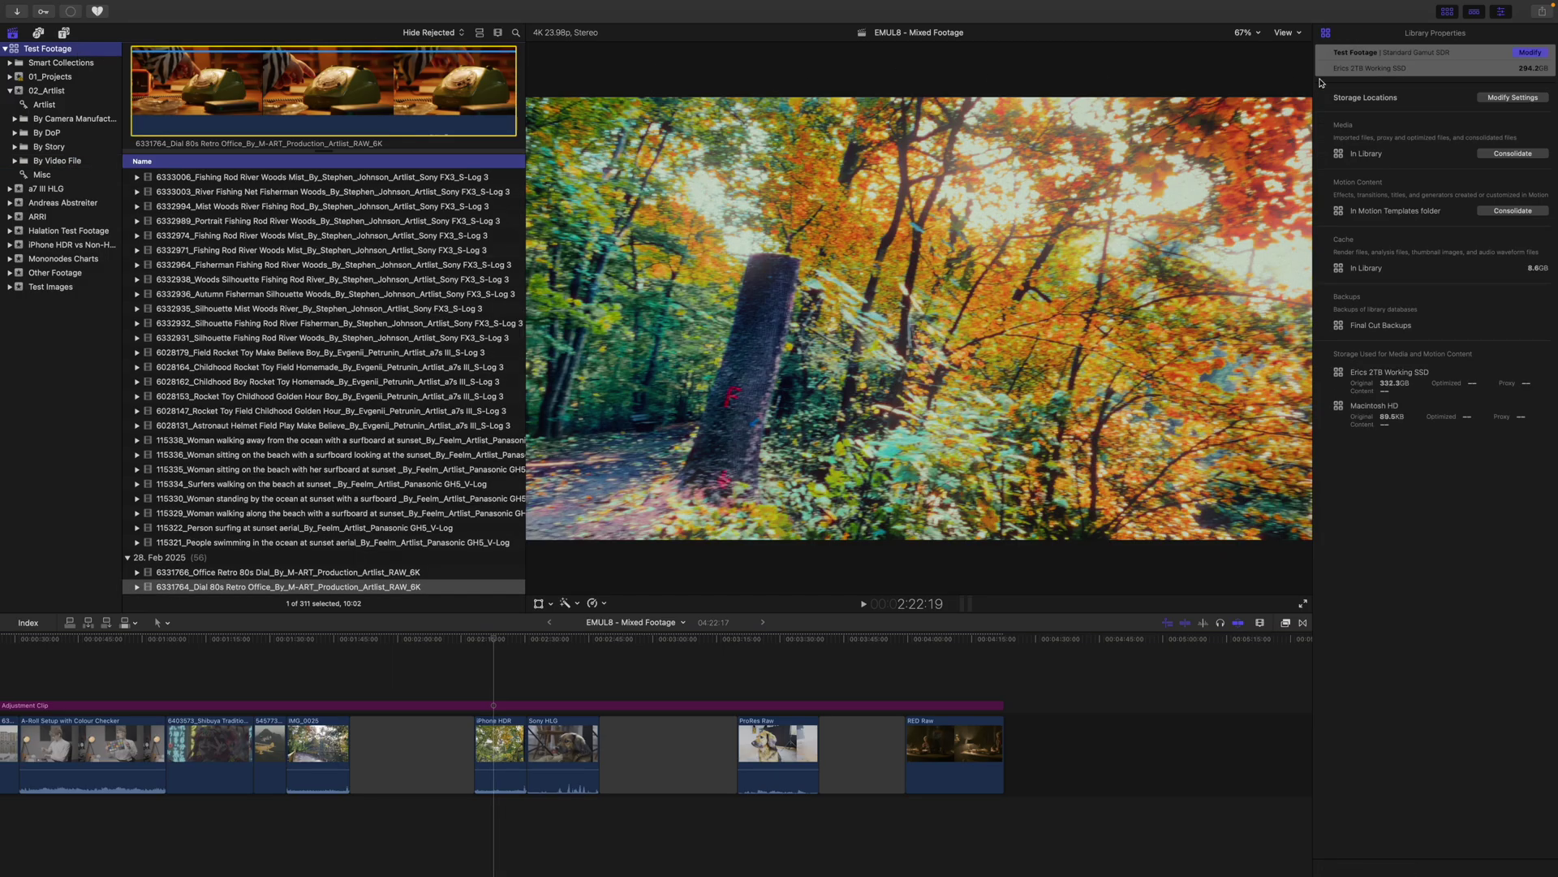
pyautogui.click(1543, 54)
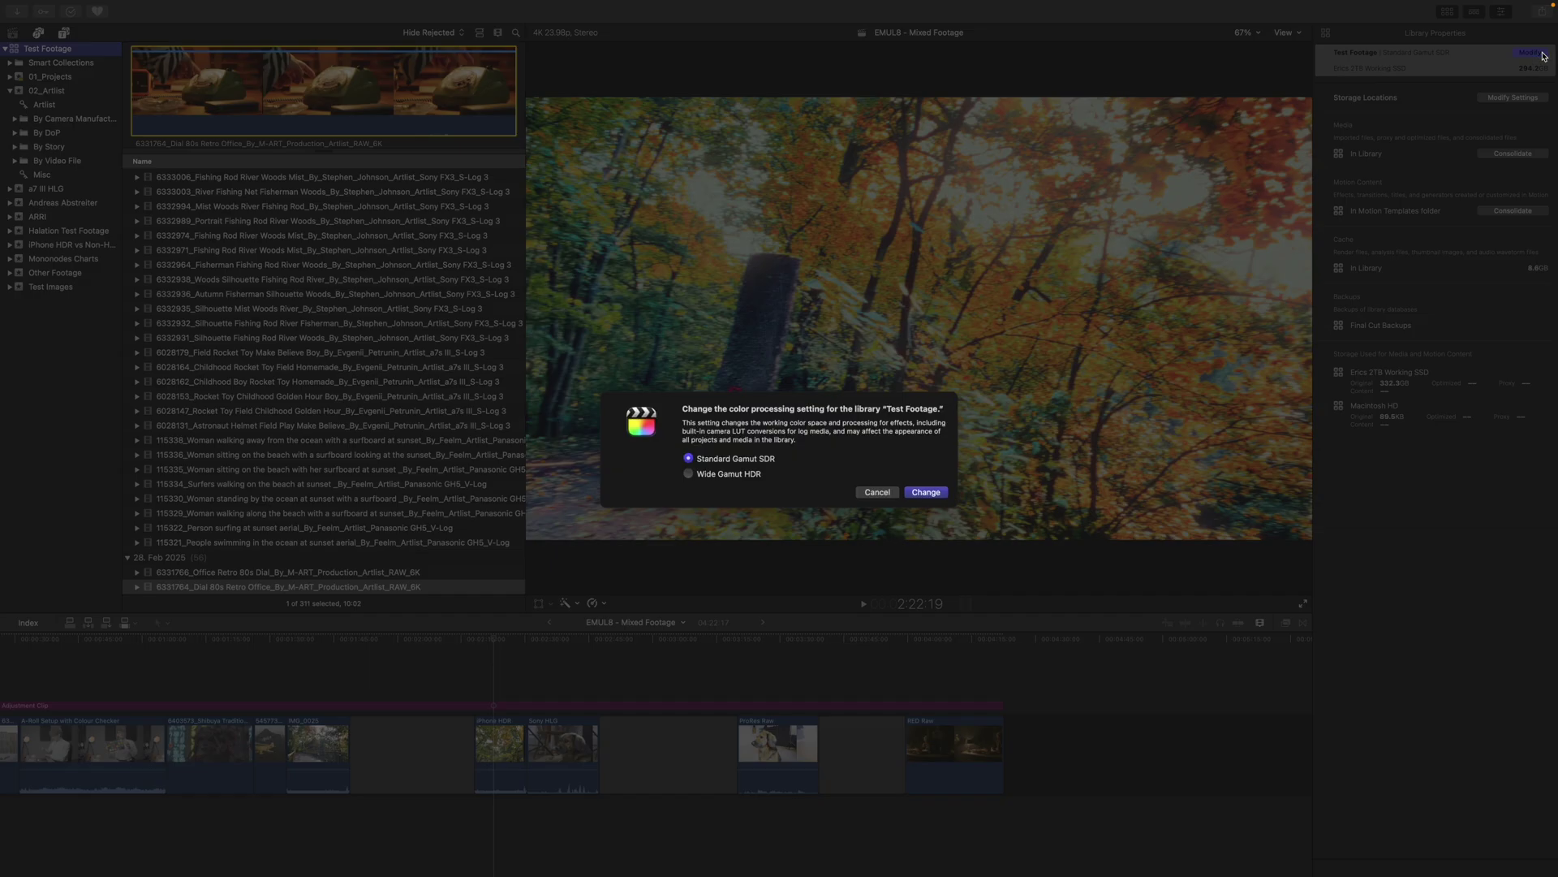
pyautogui.moveTo(625, 460); pyautogui.dragTo(670, 460)
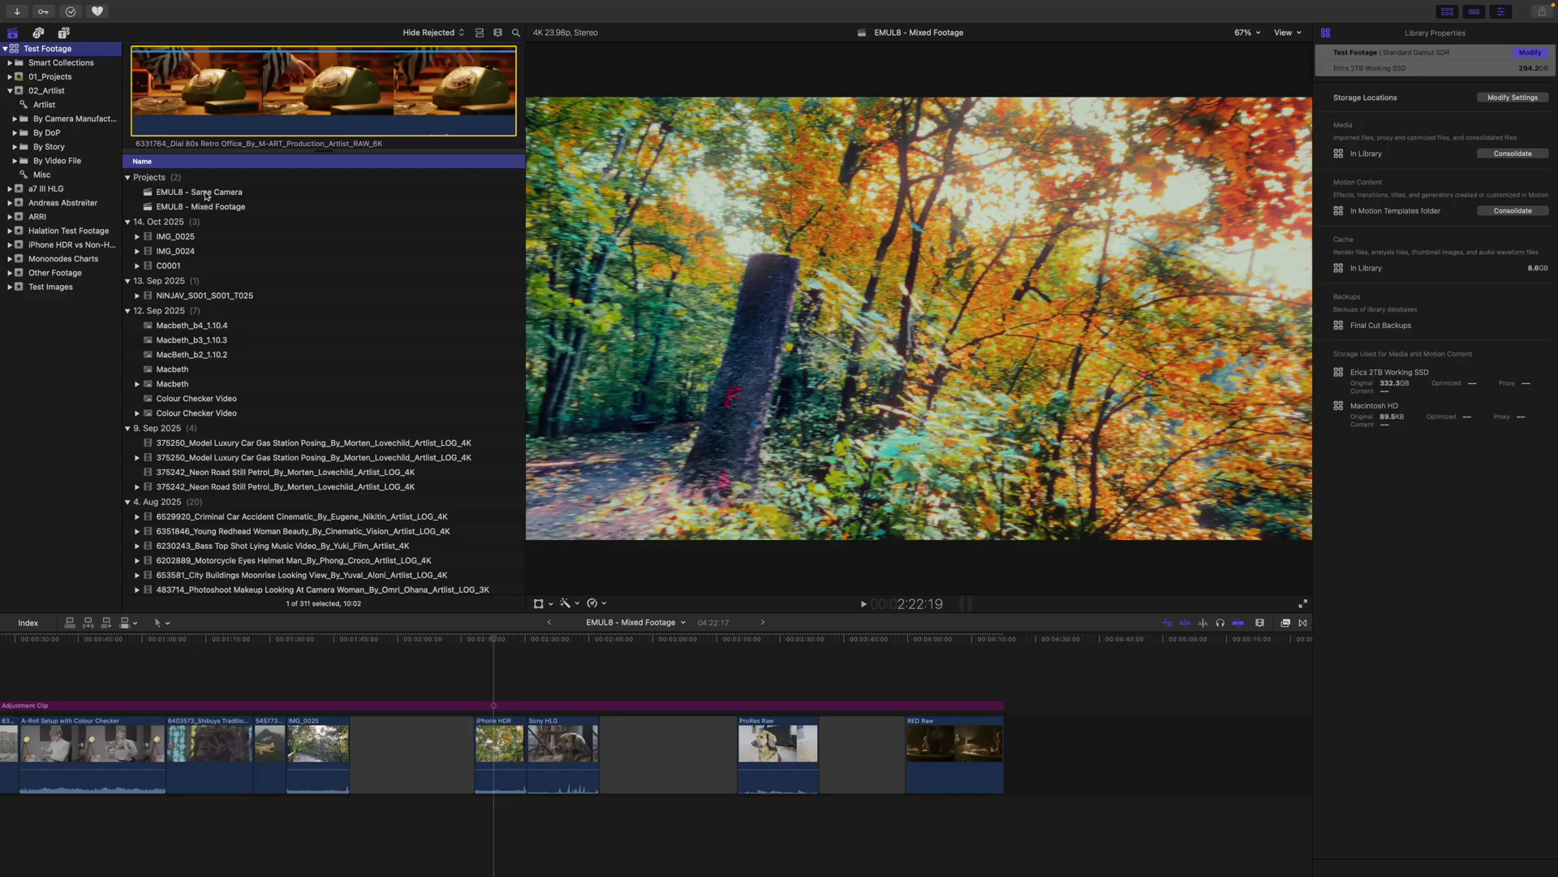
# Step: Select the EMUL8 - Mixed Footage project and view its project settings
pyautogui.click(204, 206)
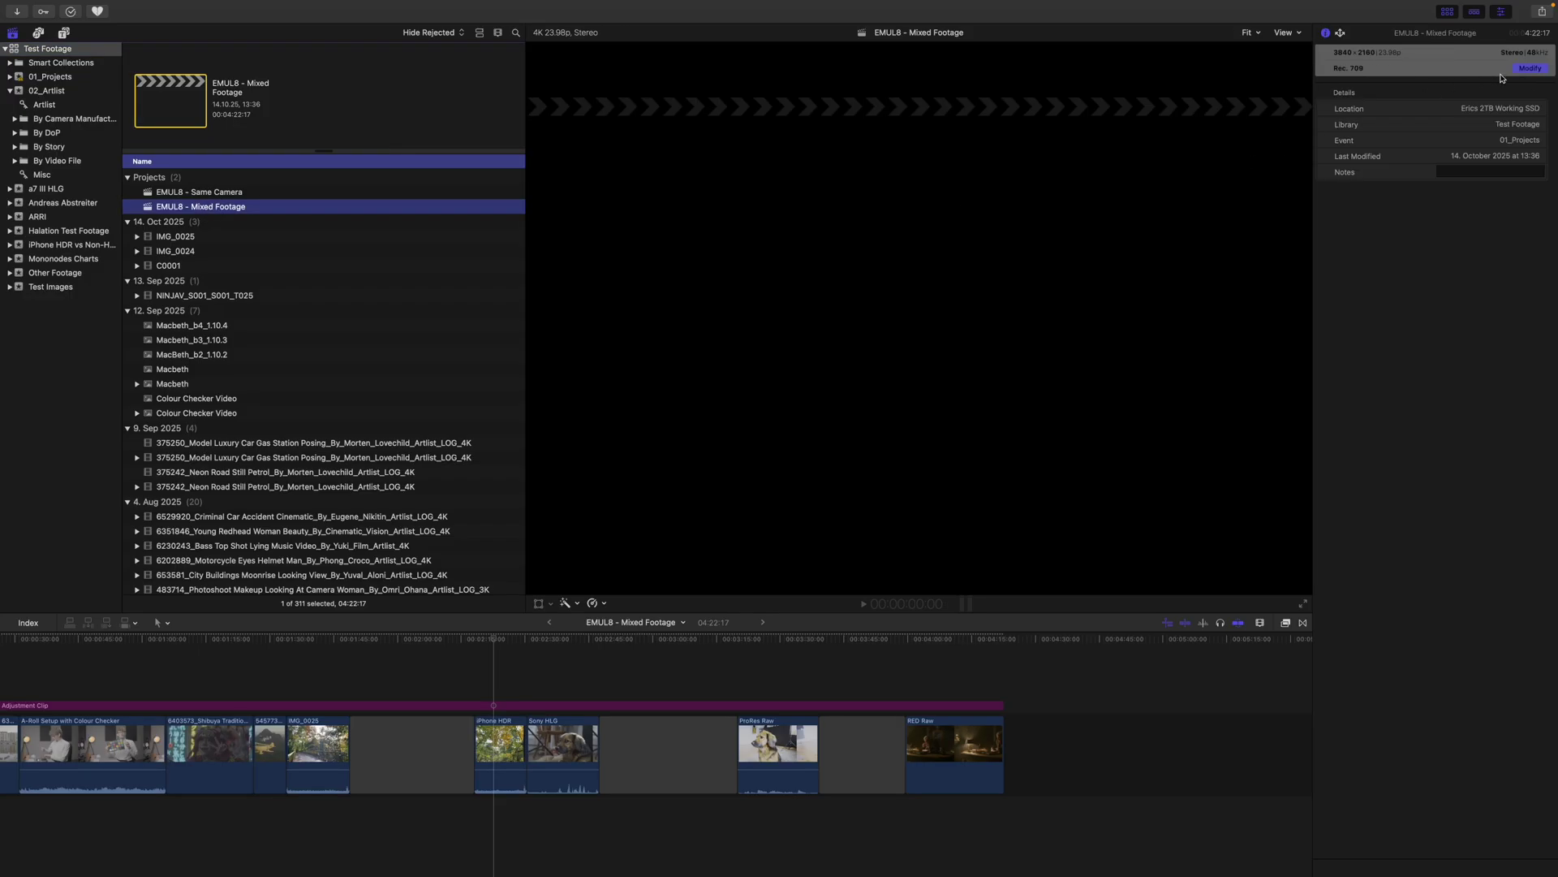
pyautogui.click(1531, 69)
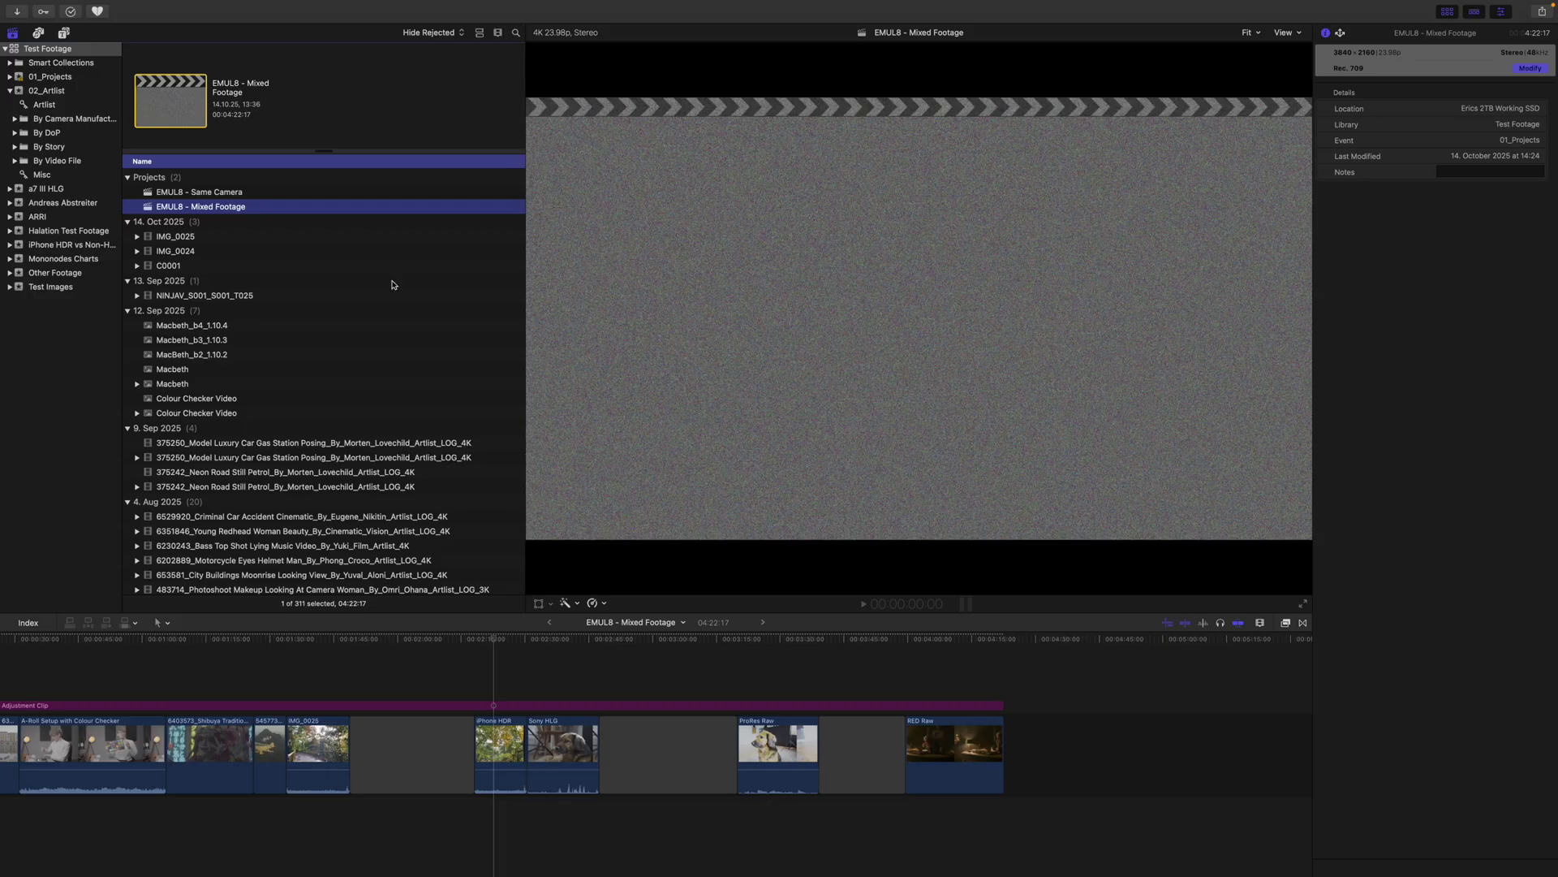
pyautogui.click(58, 7)
# Step: Check the app settings, then show the adjustment clip's EMUL8 Look Designer, Bloom, Halation and Grain parameters
pyautogui.click(50, 46)
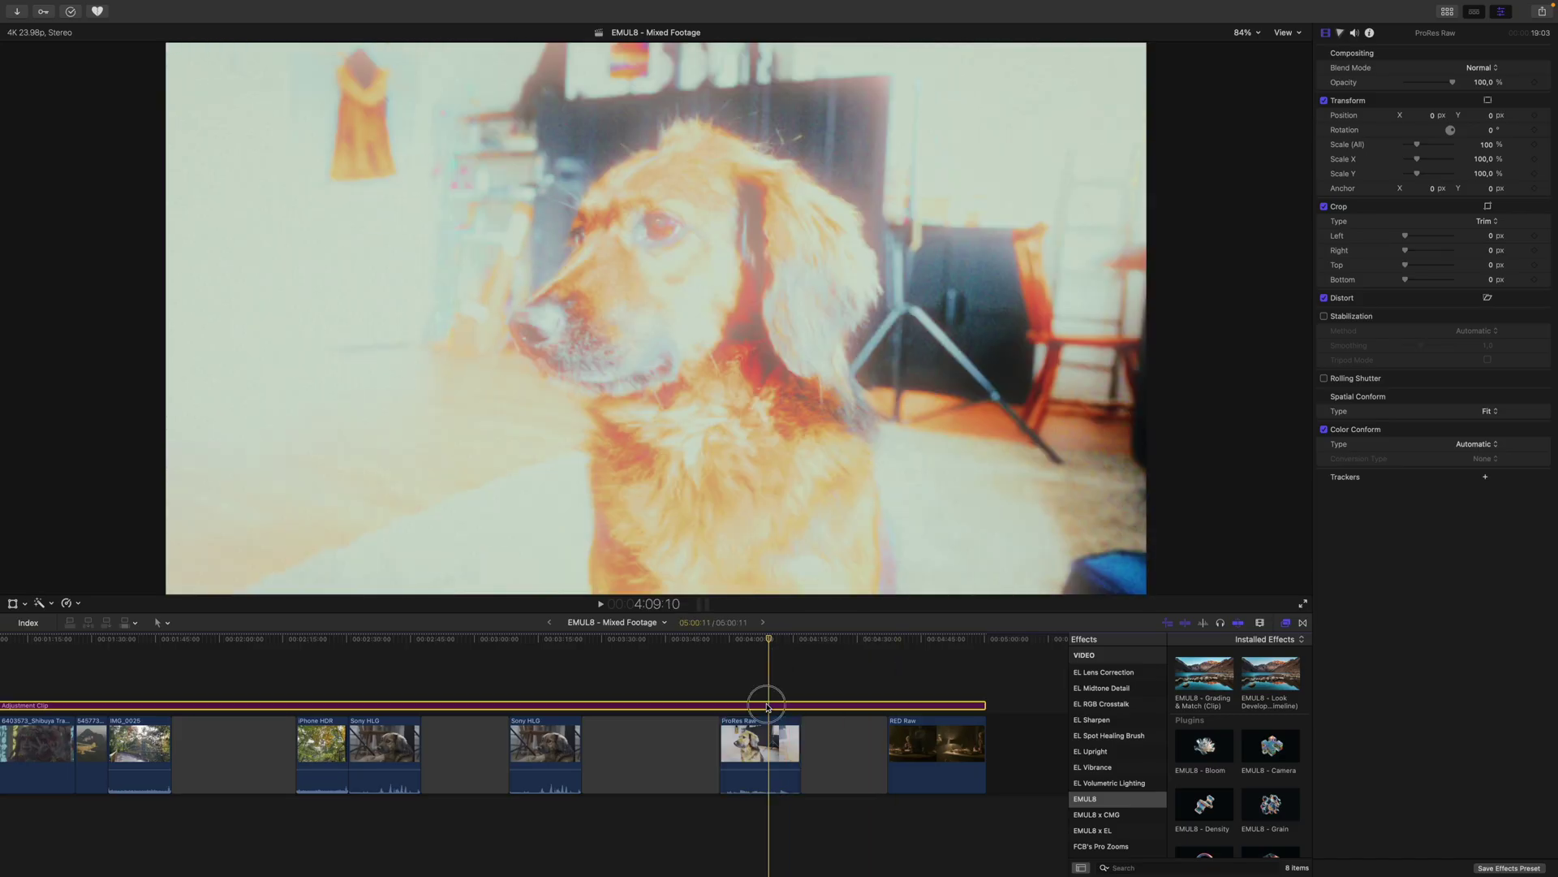
pyautogui.click(767, 706)
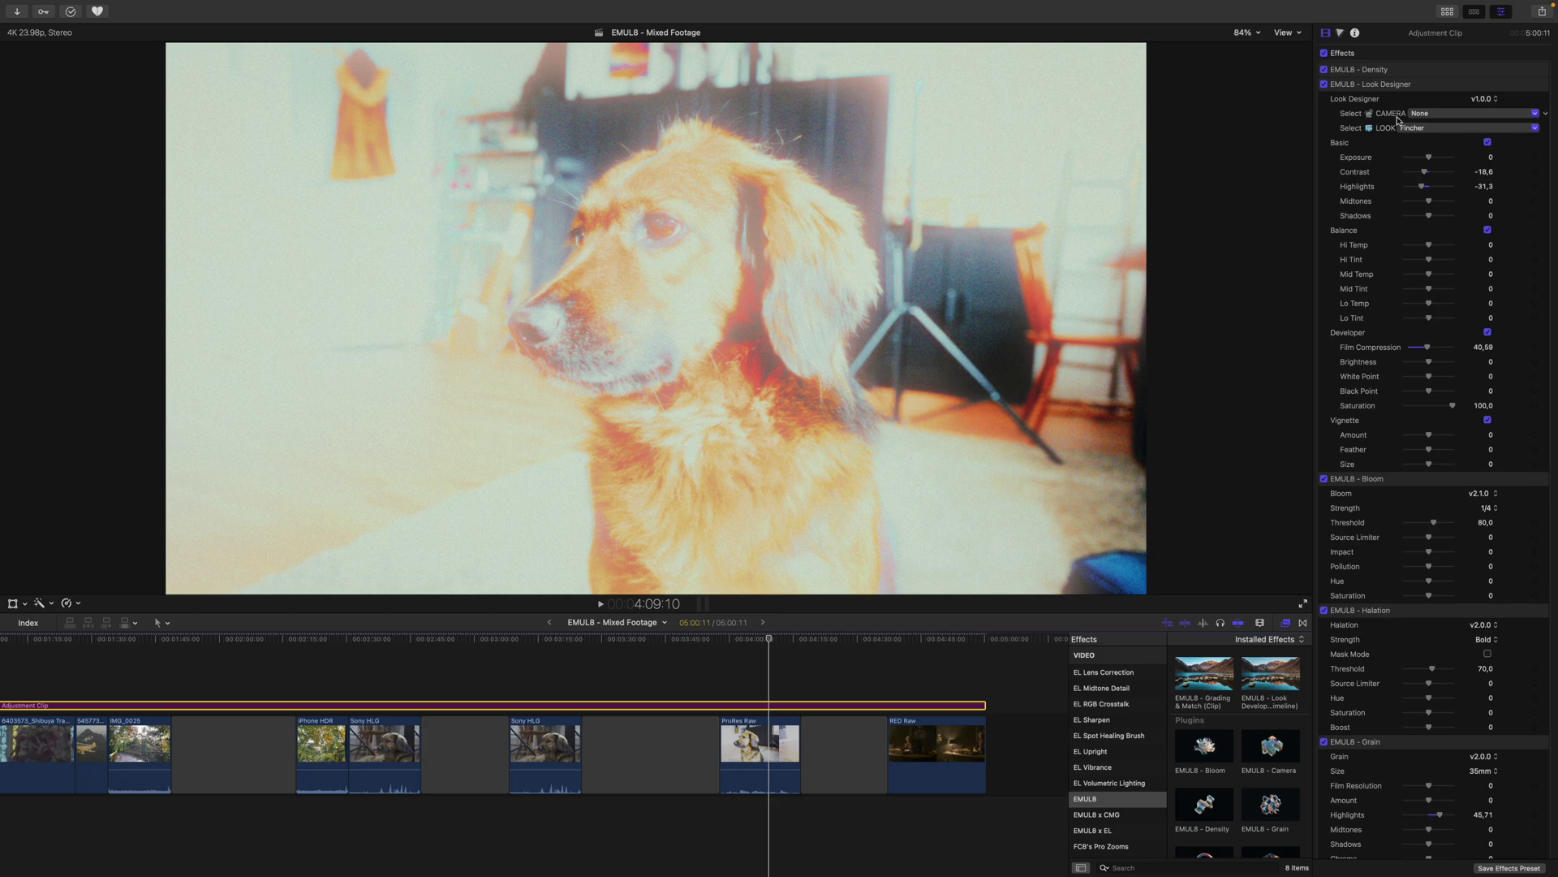
# Step: Change the ProRes Raw clip's Camera LUT from Sony S-Log3/S-Gamut3.Cine to None in the Info inspector's Settings view
pyautogui.click(762, 706)
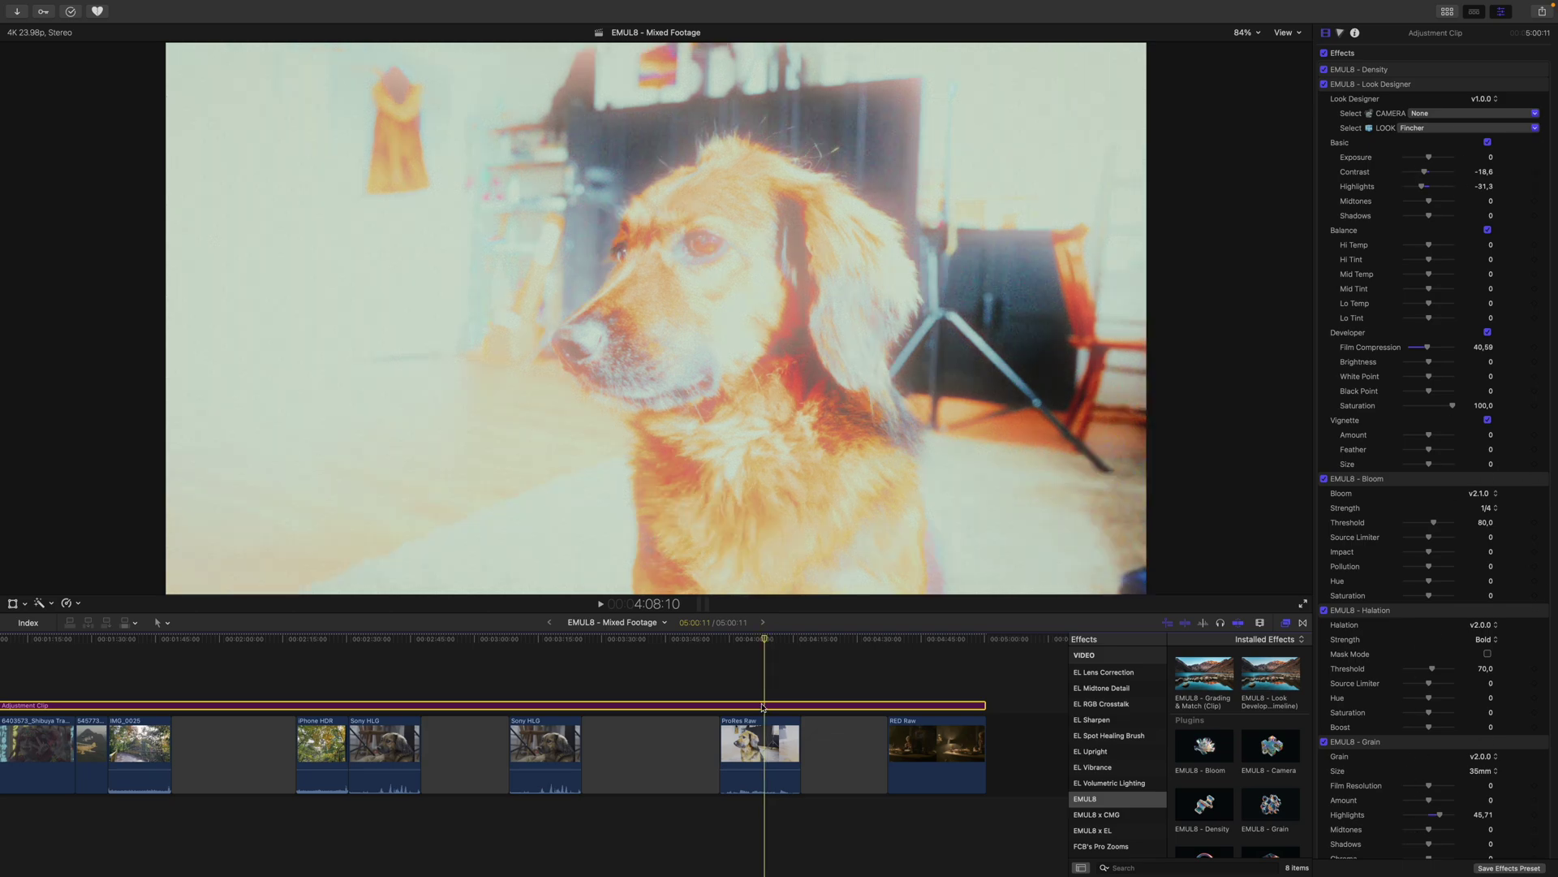
pyautogui.click(763, 734)
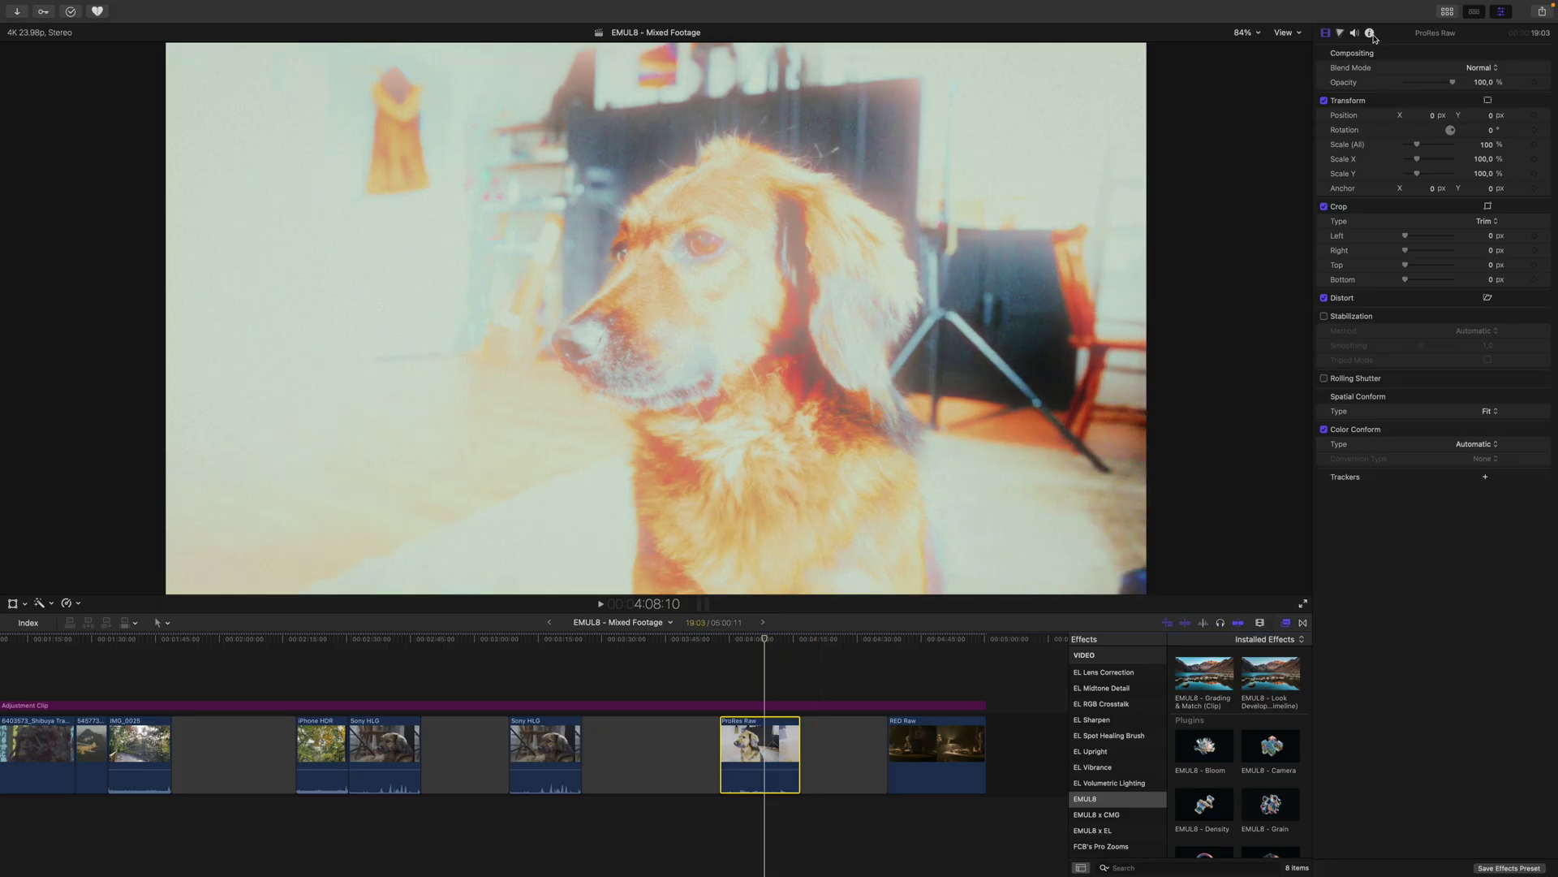
pyautogui.click(1370, 34)
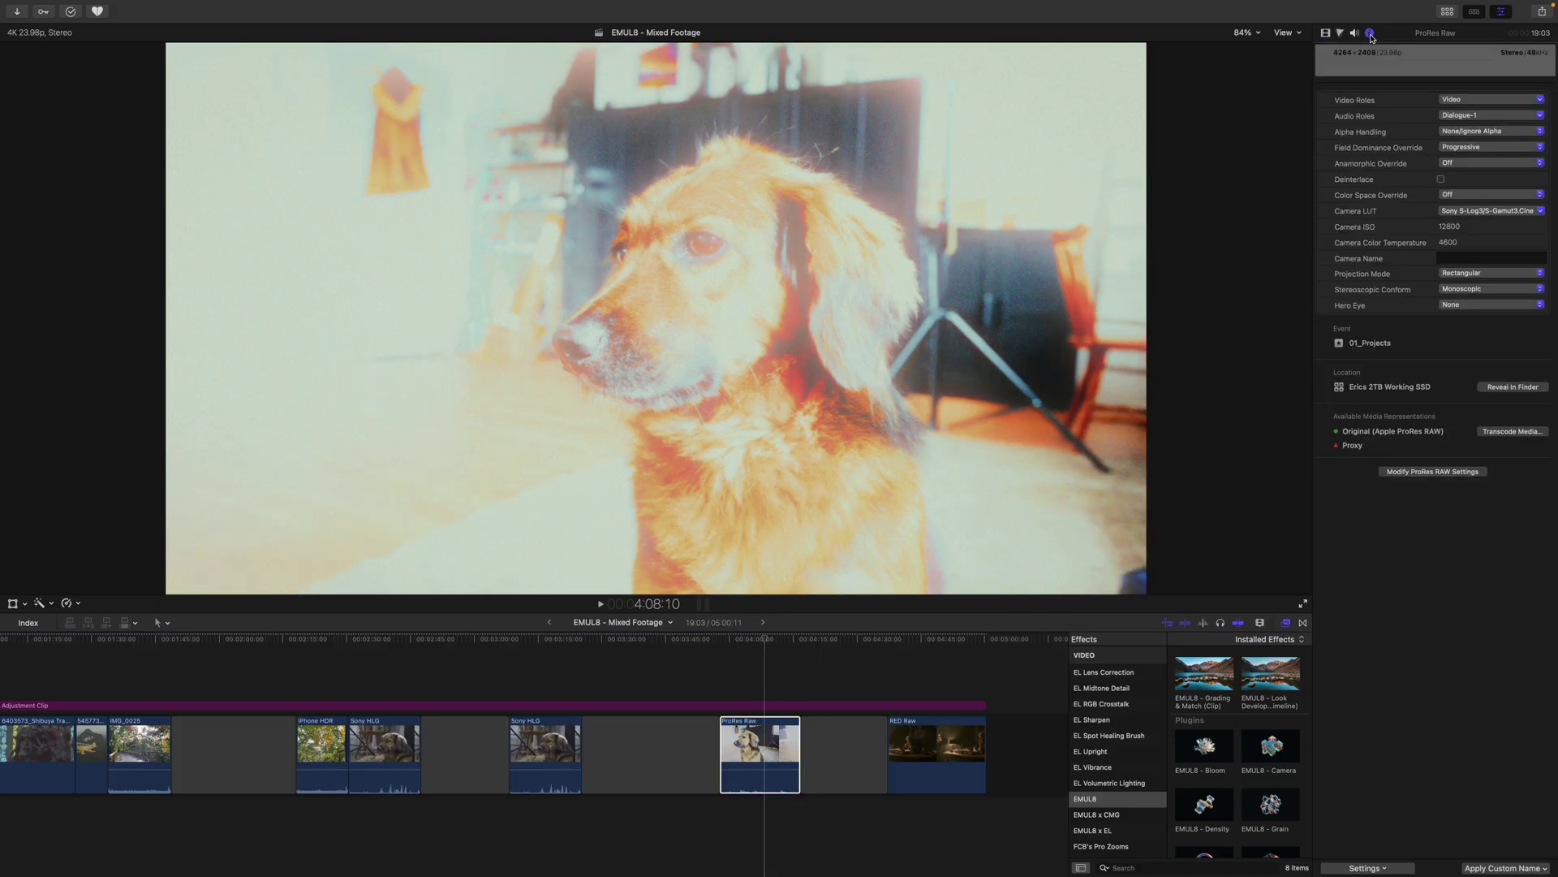
pyautogui.click(1384, 868)
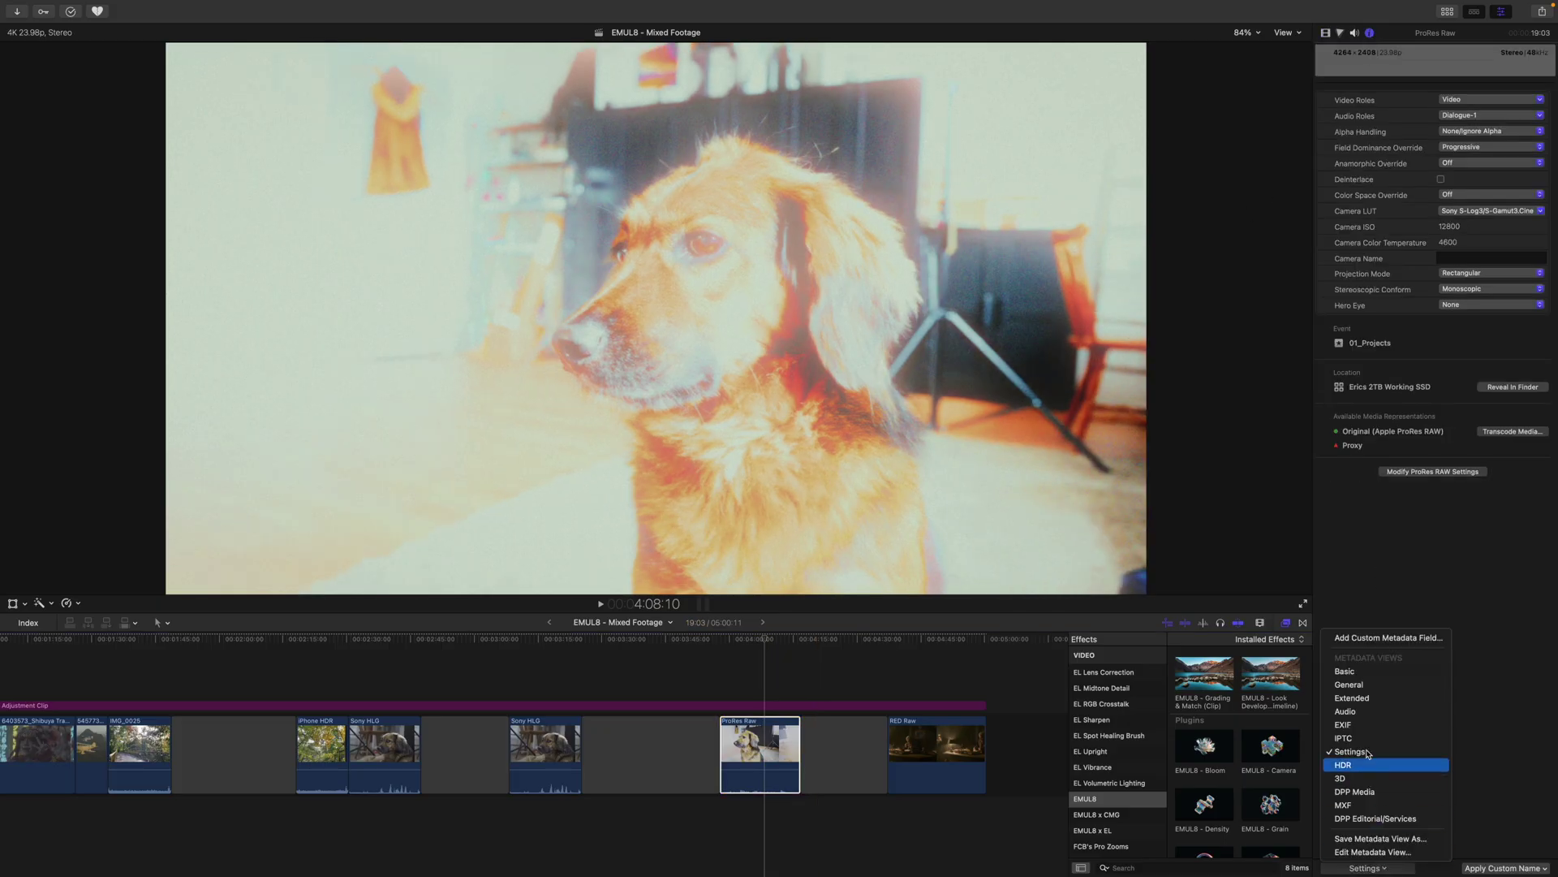
pyautogui.click(1352, 724)
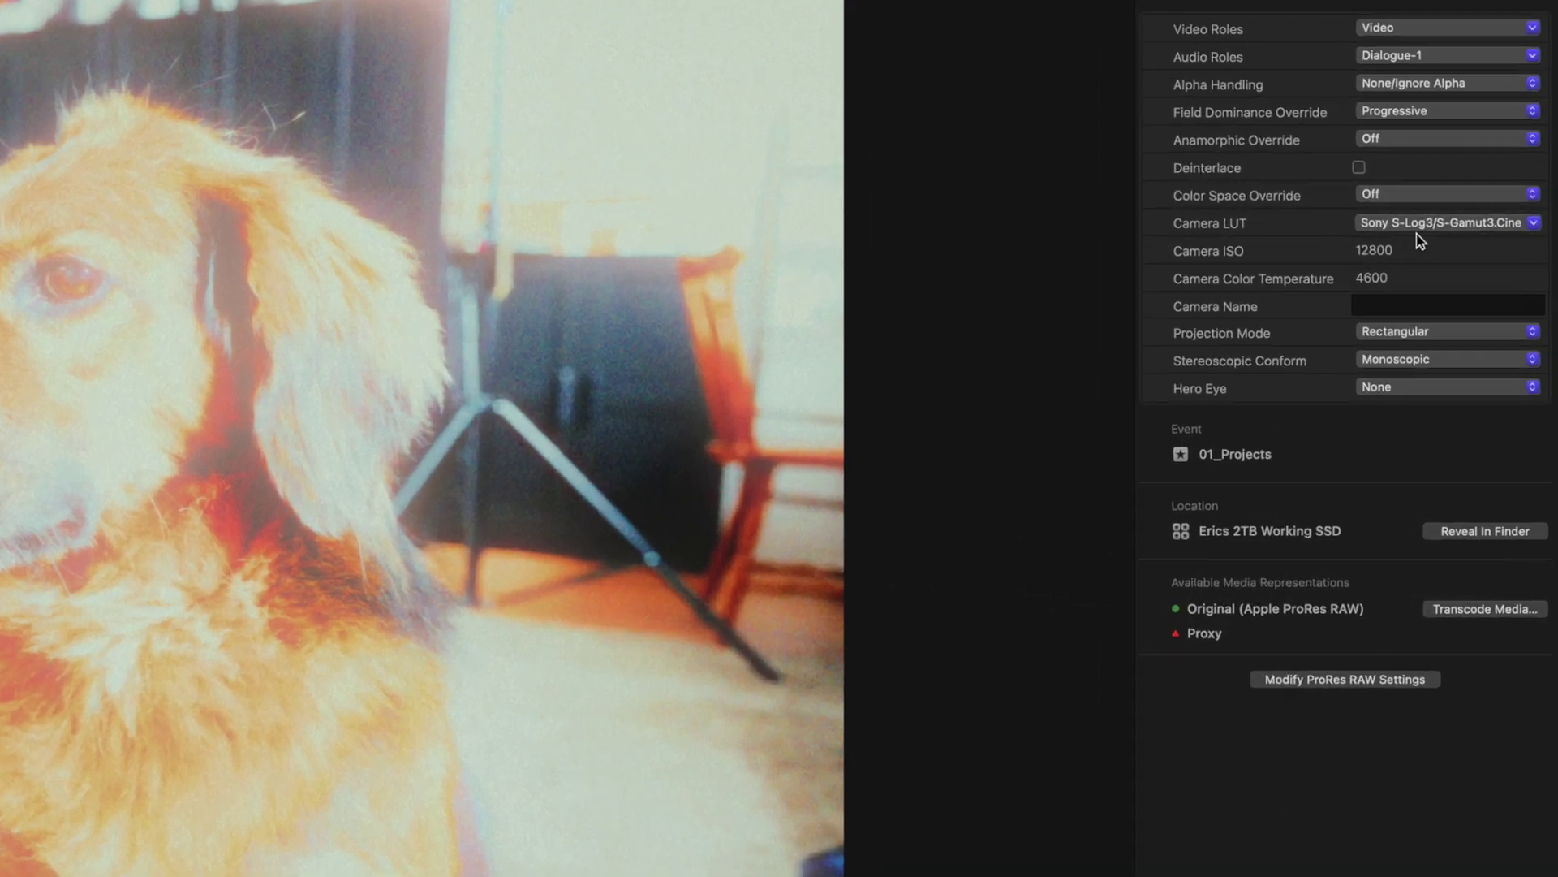
pyautogui.click(1477, 212)
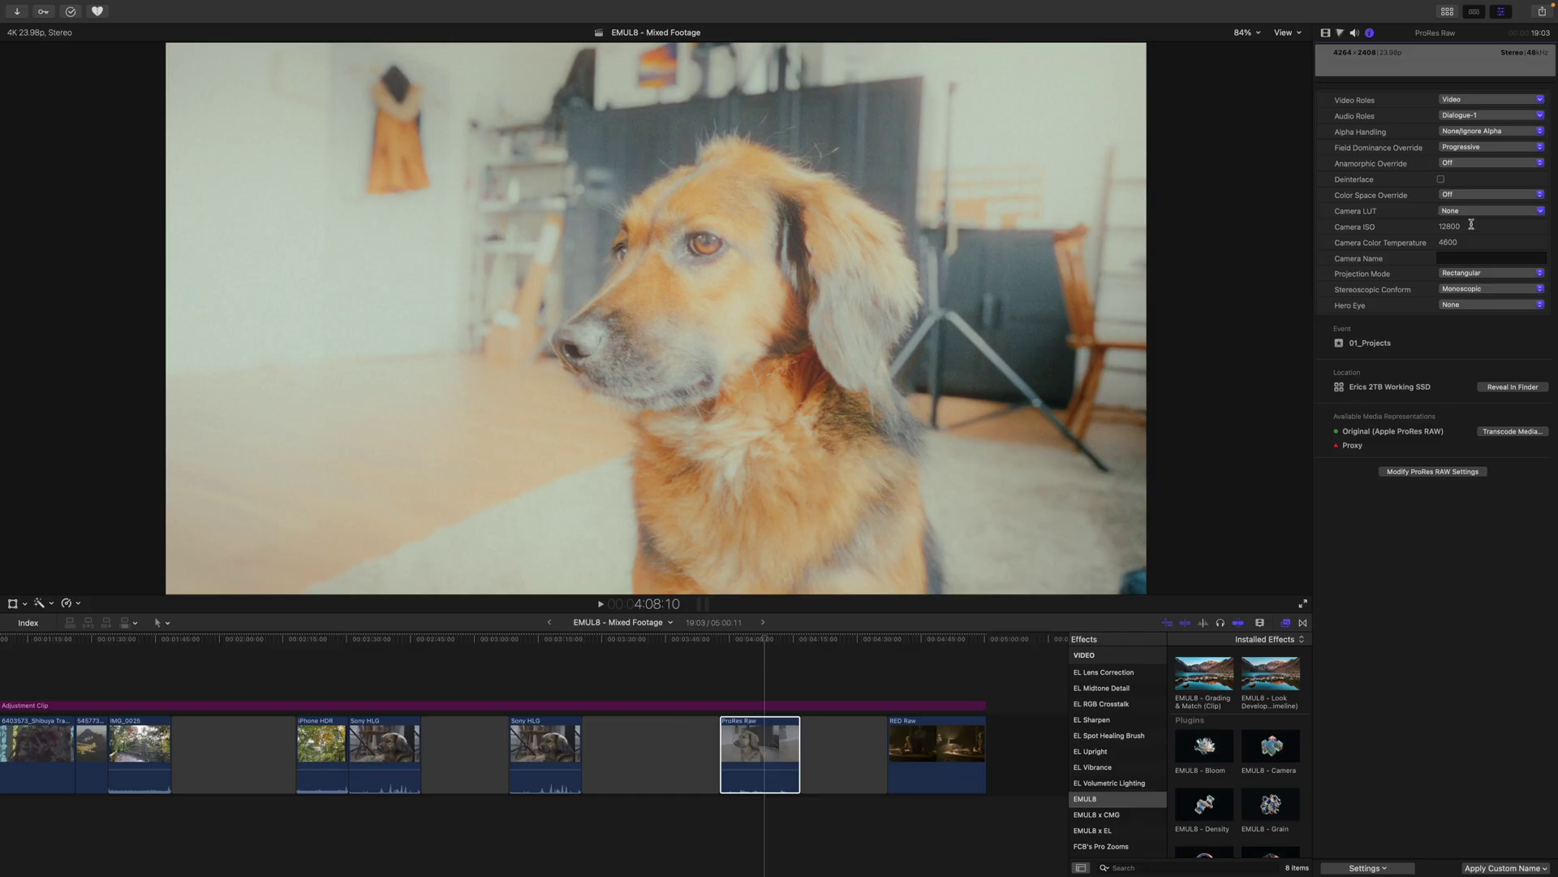
# Step: Set ProRes RAW to Log to Sony S-Log3/S-Gamut3.Cine and ISO to 3200
pyautogui.click(1419, 473)
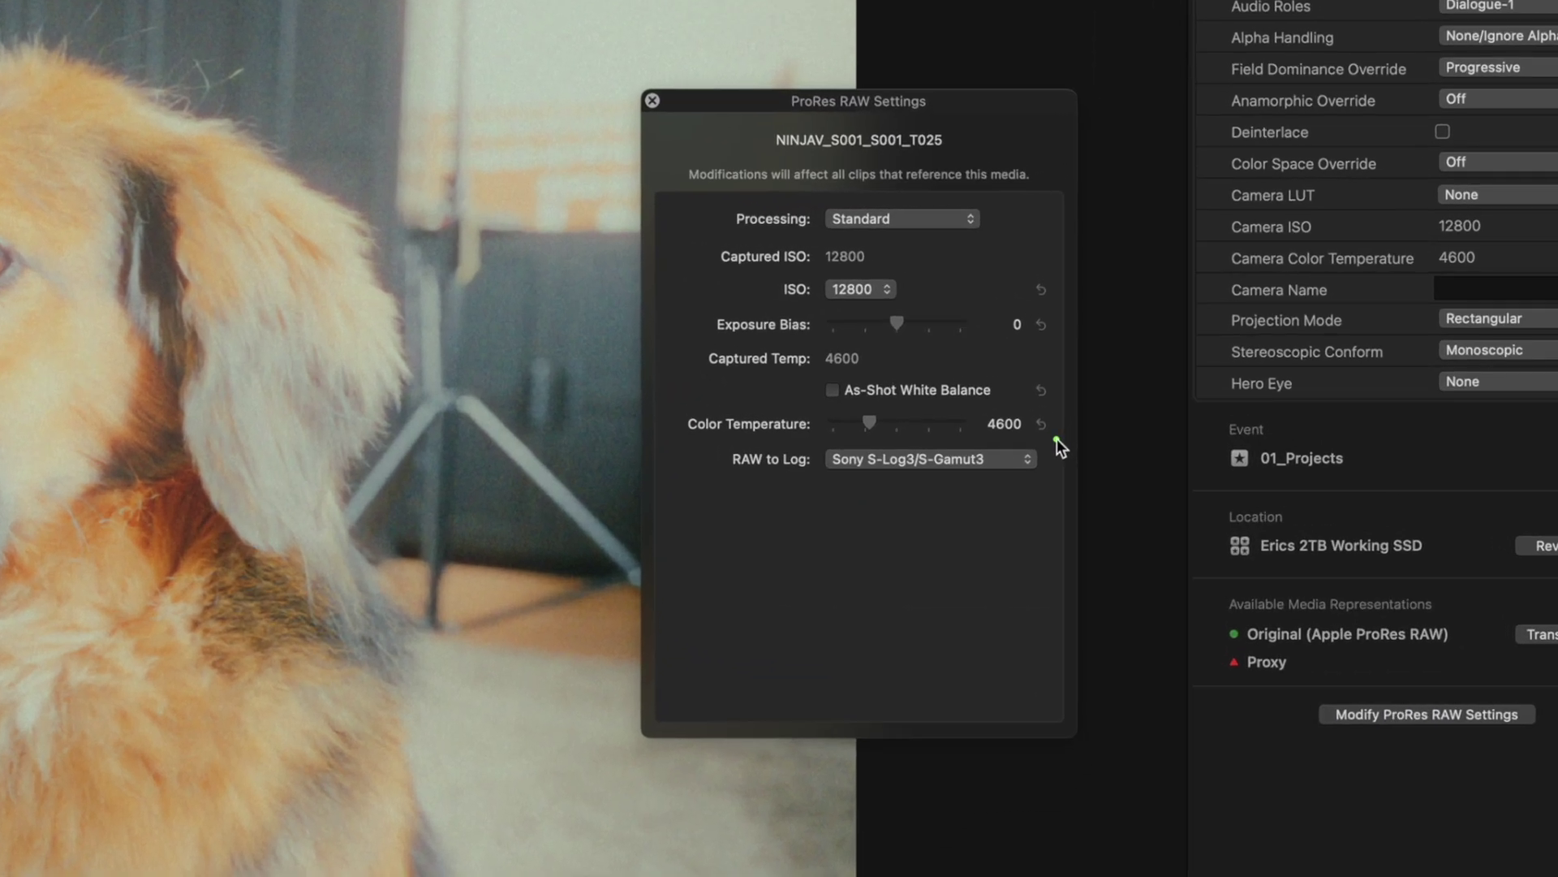
pyautogui.moveTo(1057, 439)
pyautogui.mouseDown()
pyautogui.moveTo(738, 422)
pyautogui.moveTo(679, 439)
pyautogui.moveTo(667, 481)
pyautogui.moveTo(790, 524)
pyautogui.moveTo(978, 541)
pyautogui.moveTo(1072, 491)
pyautogui.moveTo(1054, 441)
pyautogui.mouseUp()
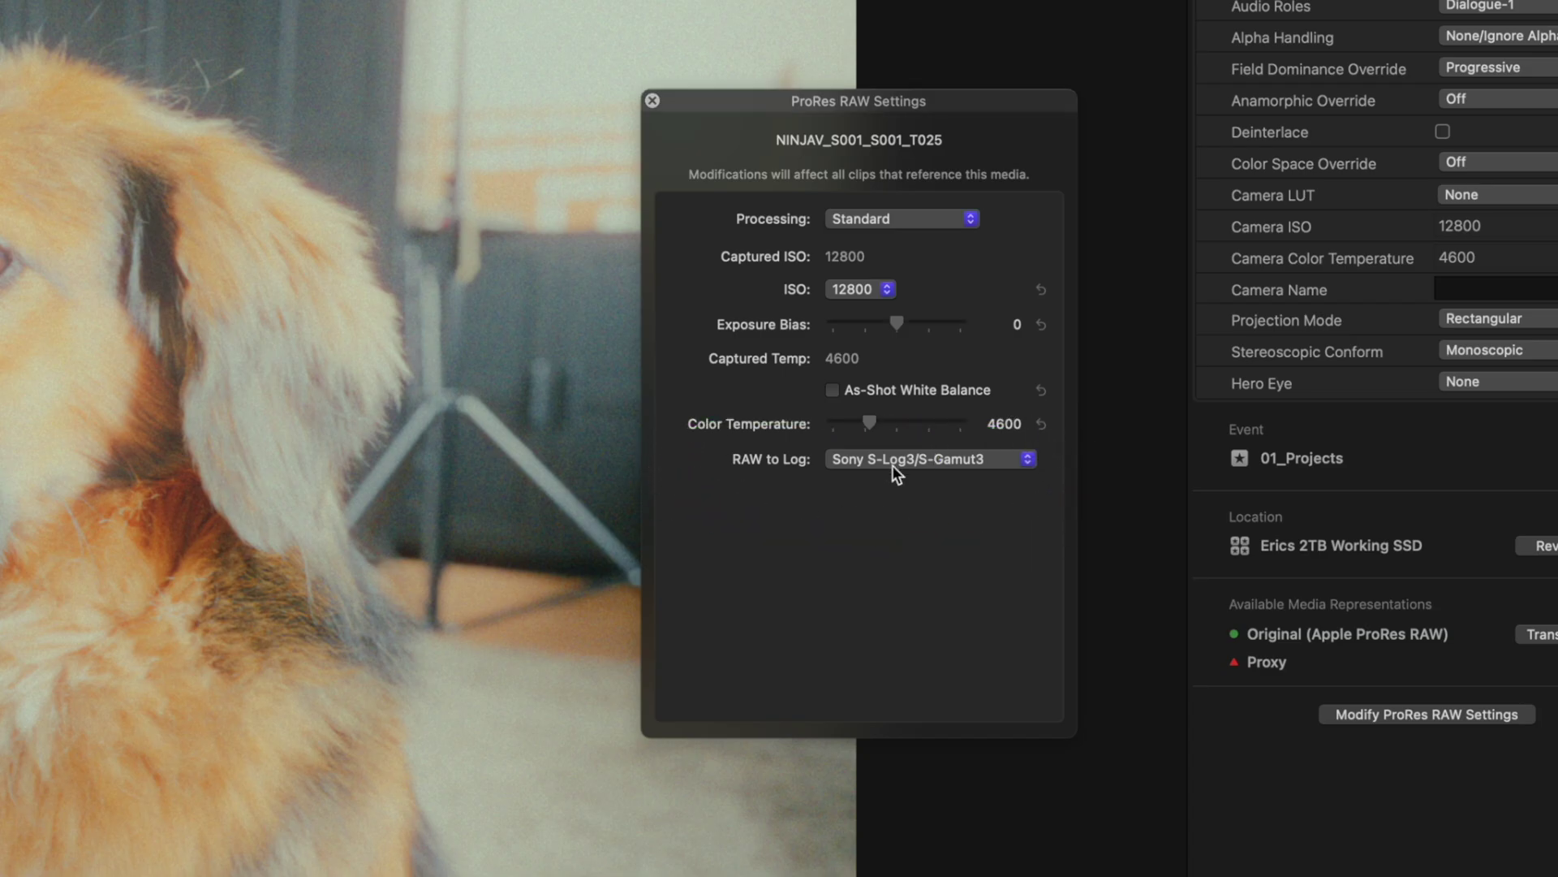
pyautogui.click(957, 460)
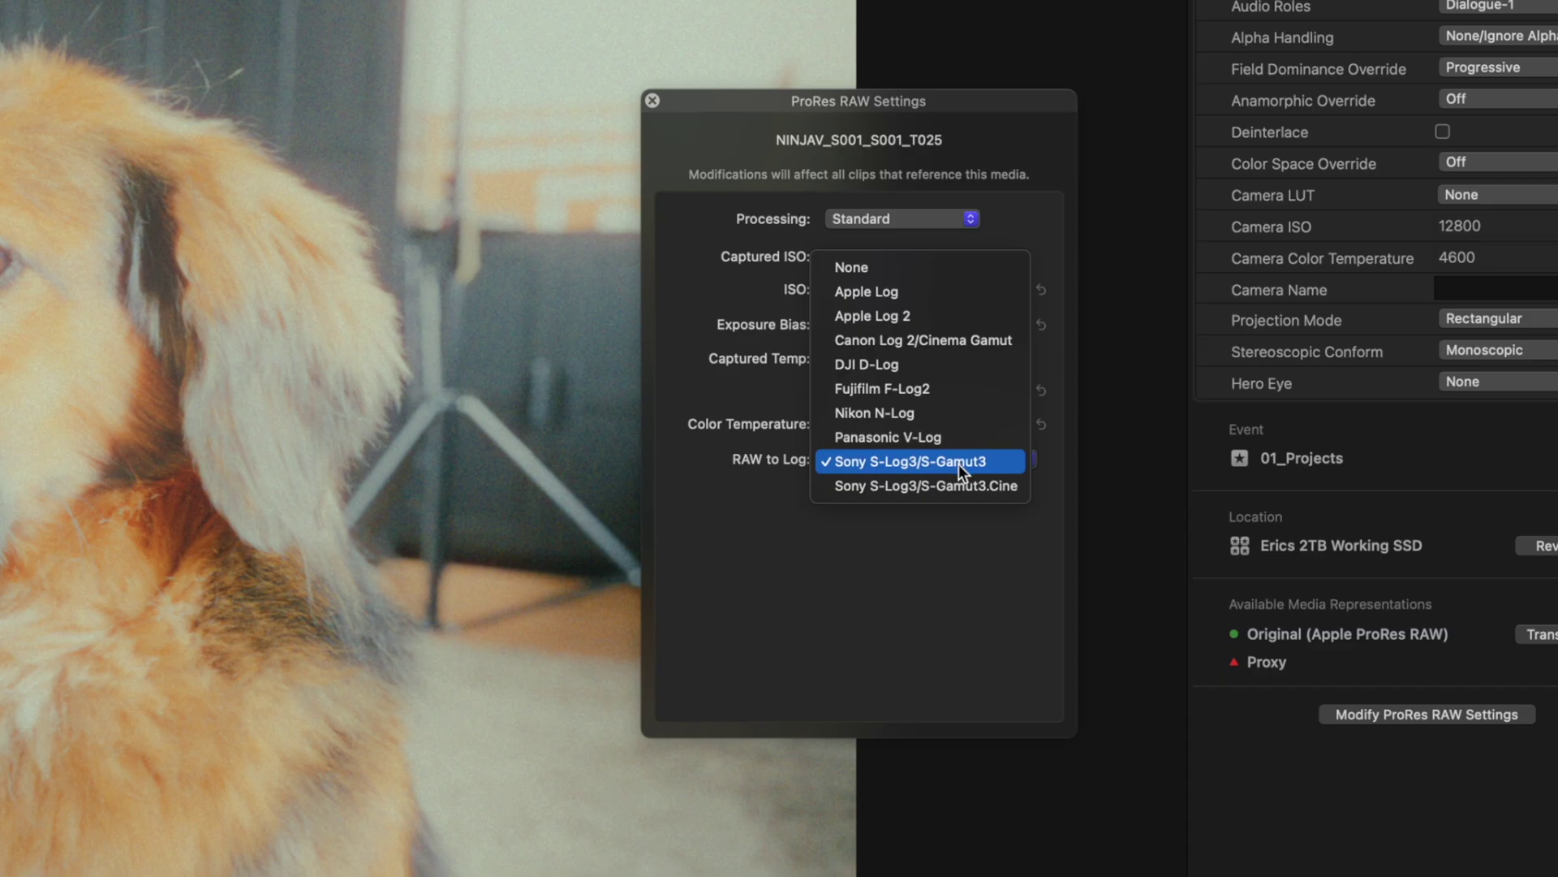
pyautogui.click(971, 487)
pyautogui.click(880, 291)
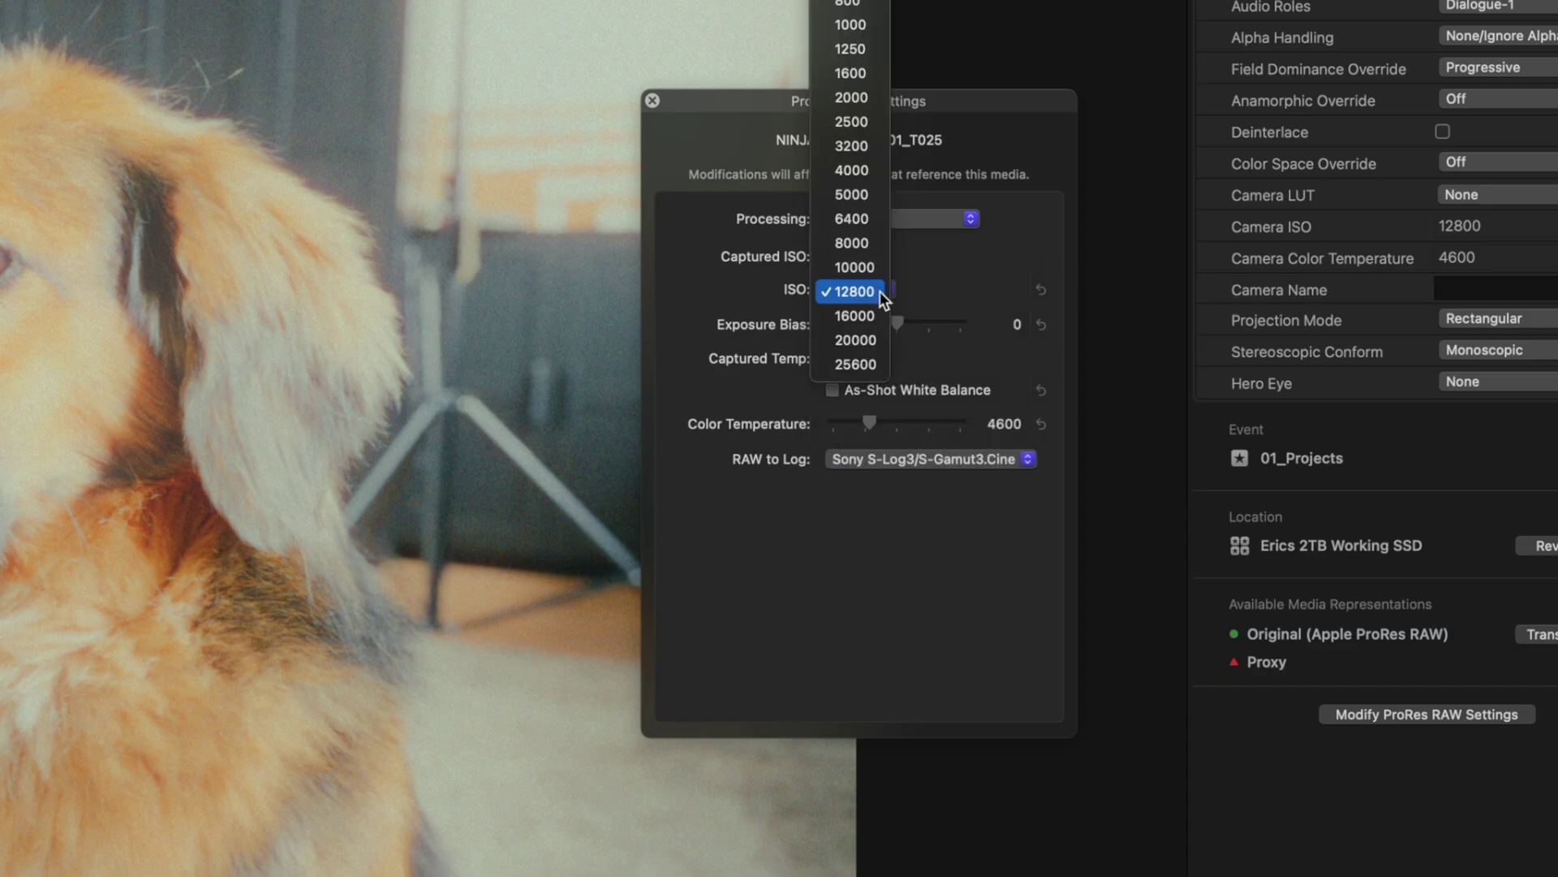
pyautogui.click(875, 150)
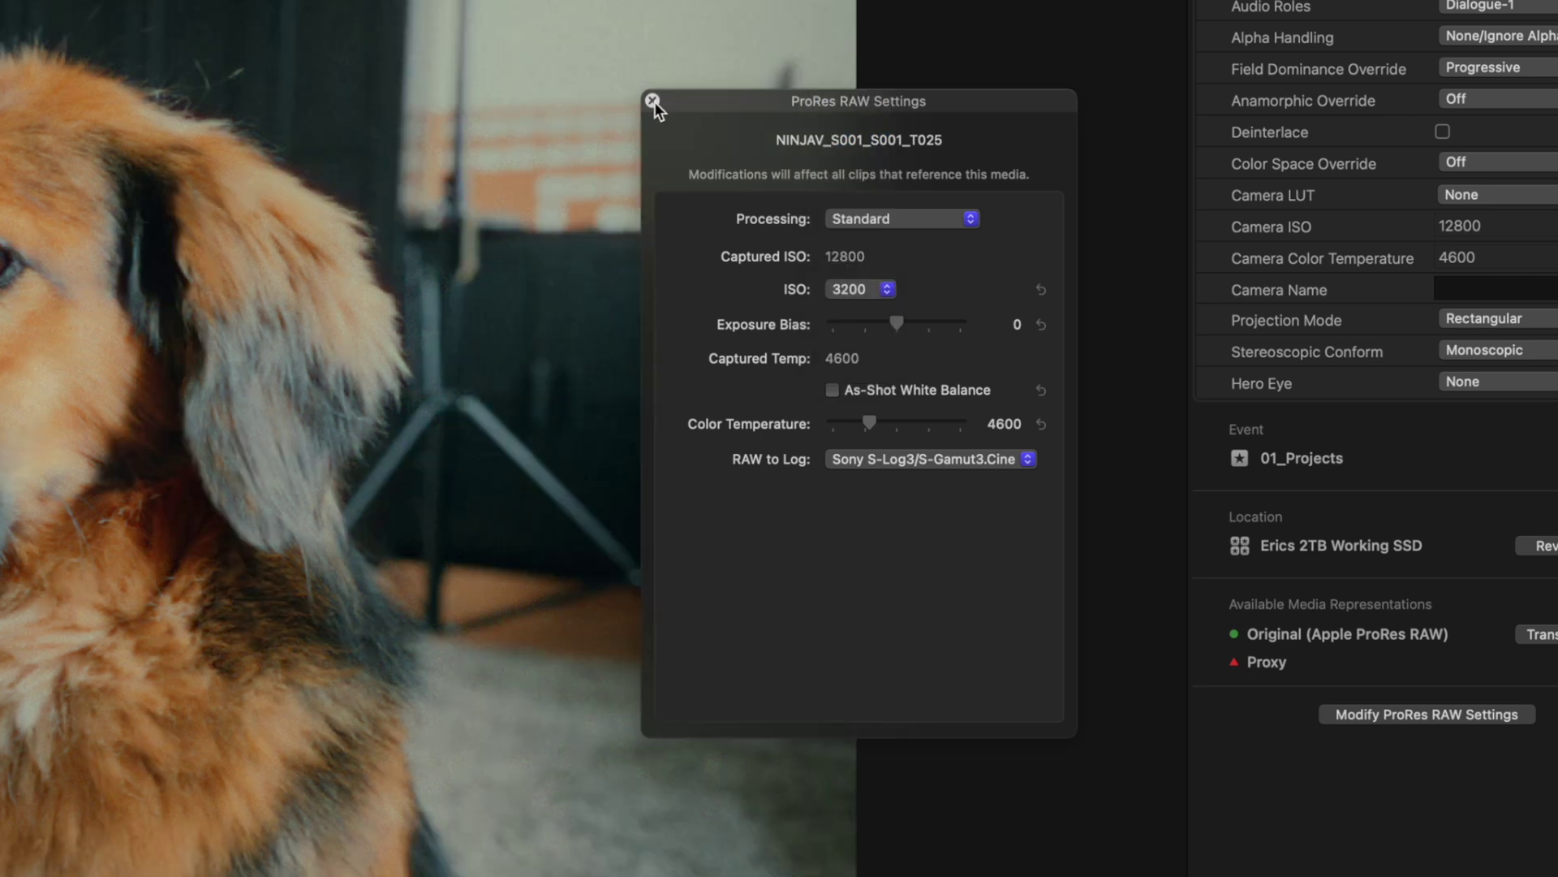
pyautogui.click(653, 101)
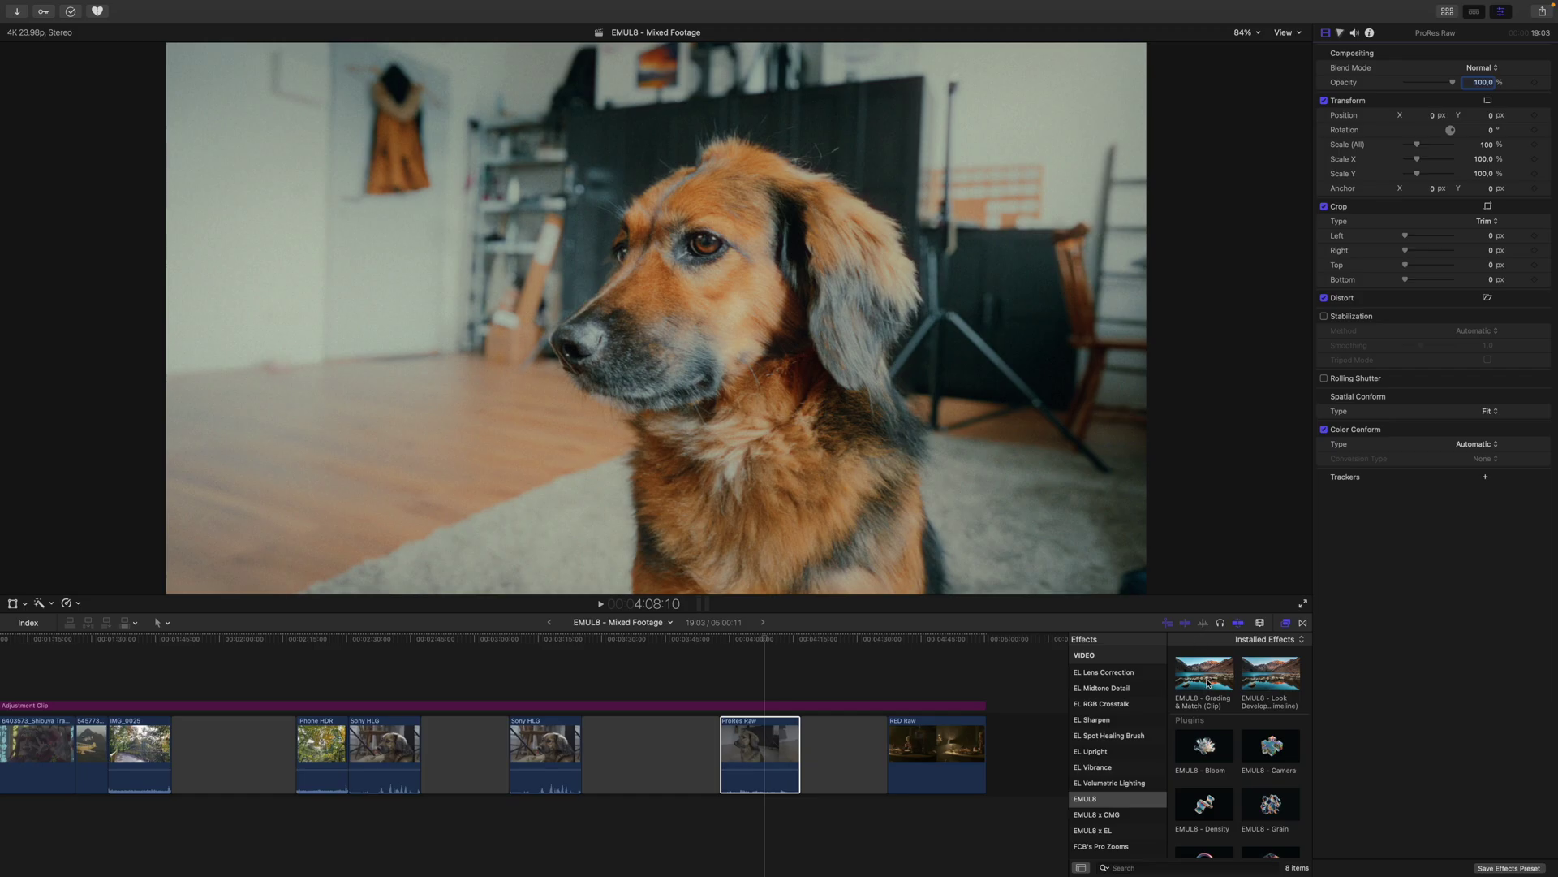
pyautogui.moveTo(1207, 684); pyautogui.dragTo(773, 754)
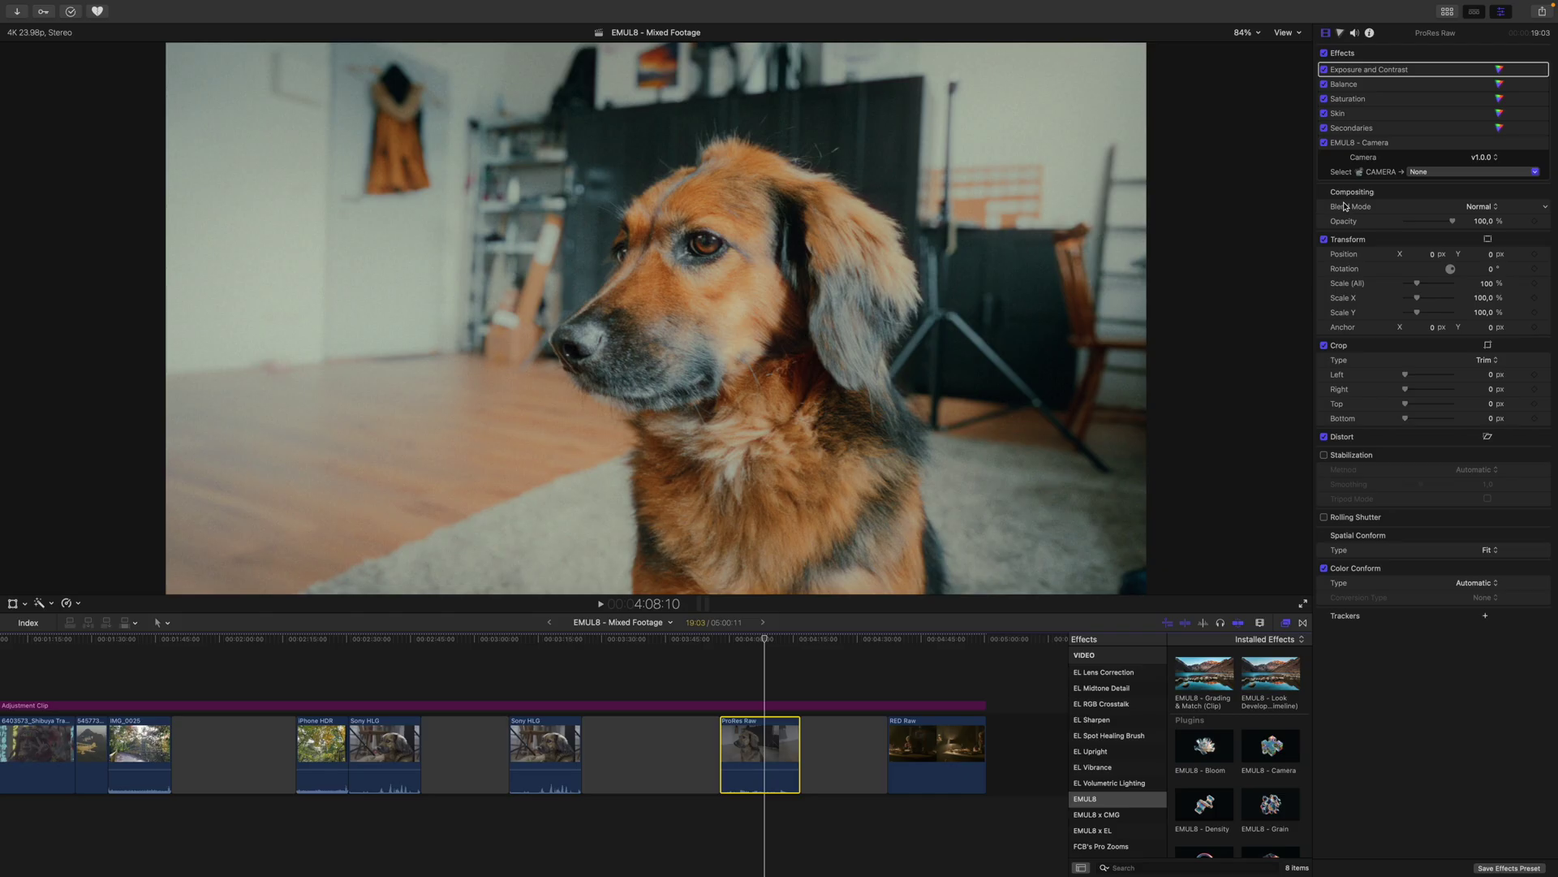
pyautogui.click(765, 706)
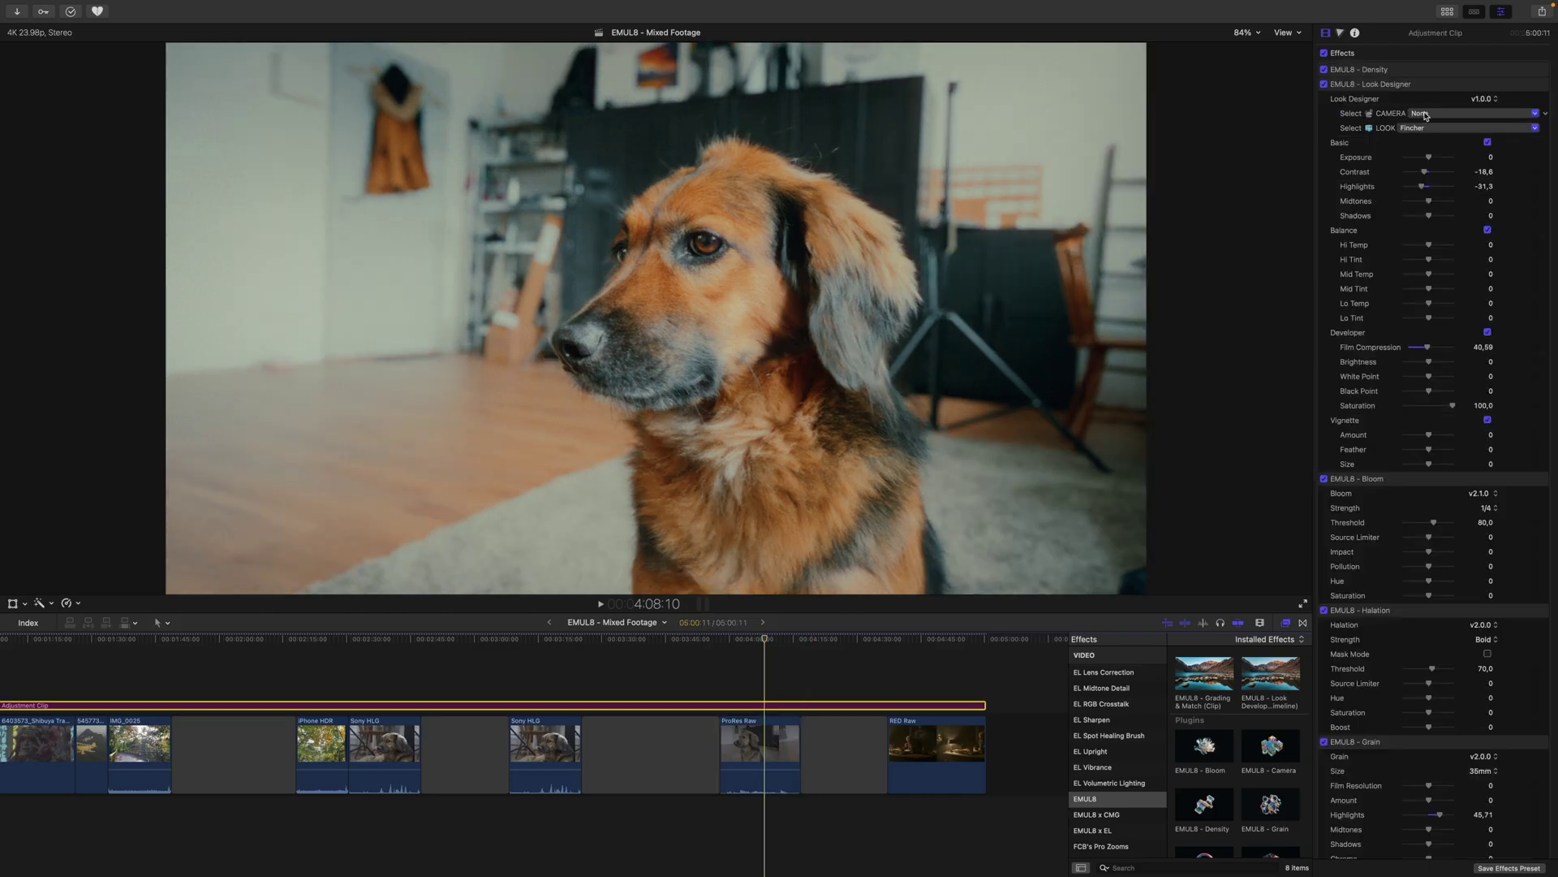
pyautogui.click(1427, 116)
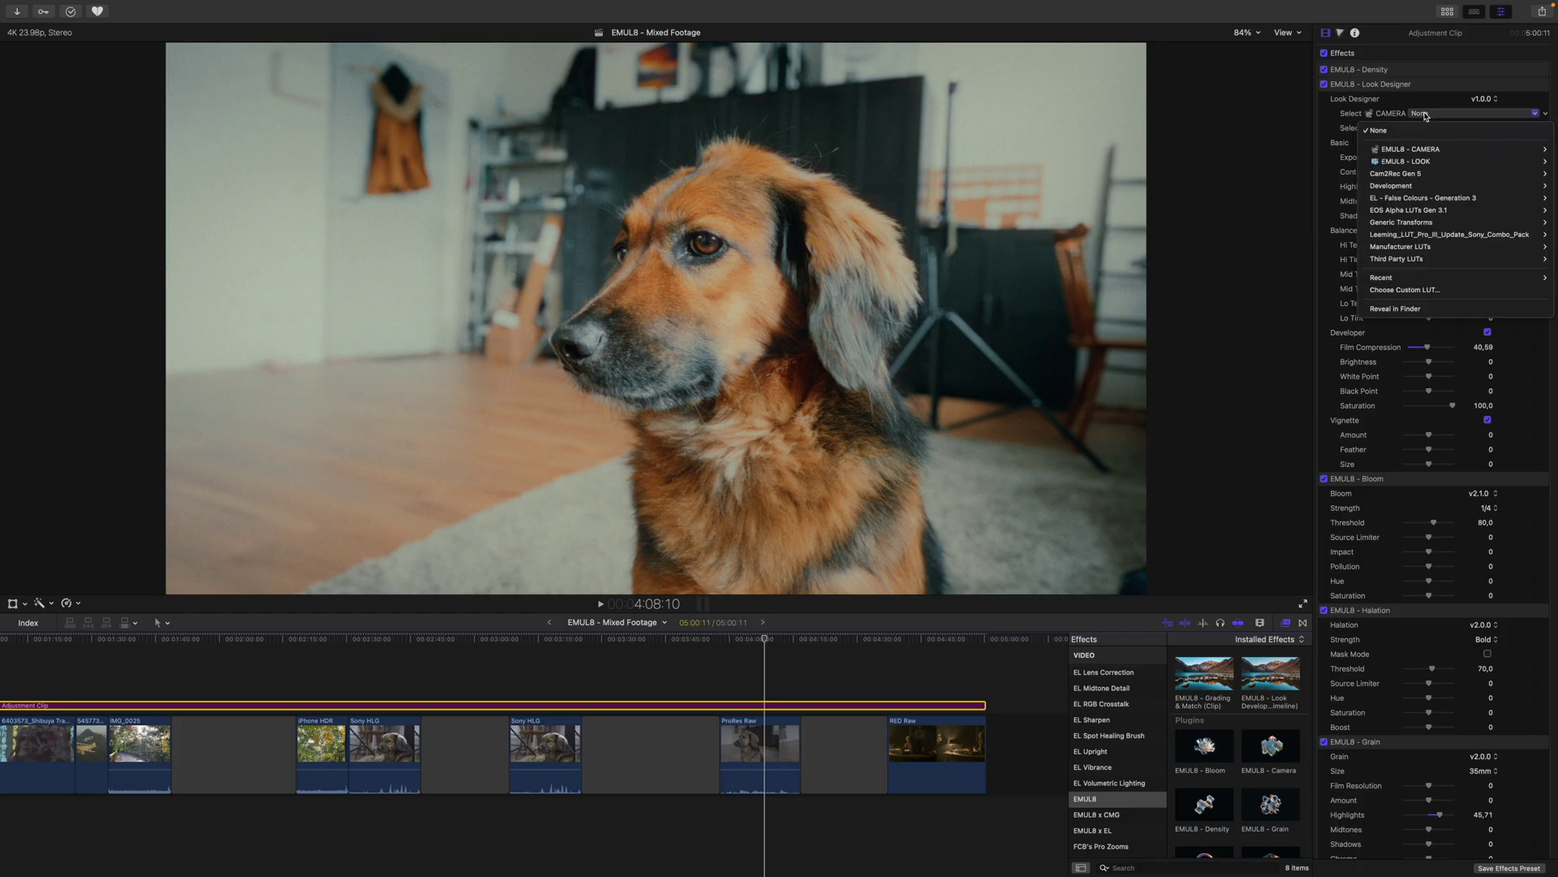
pyautogui.click(1426, 116)
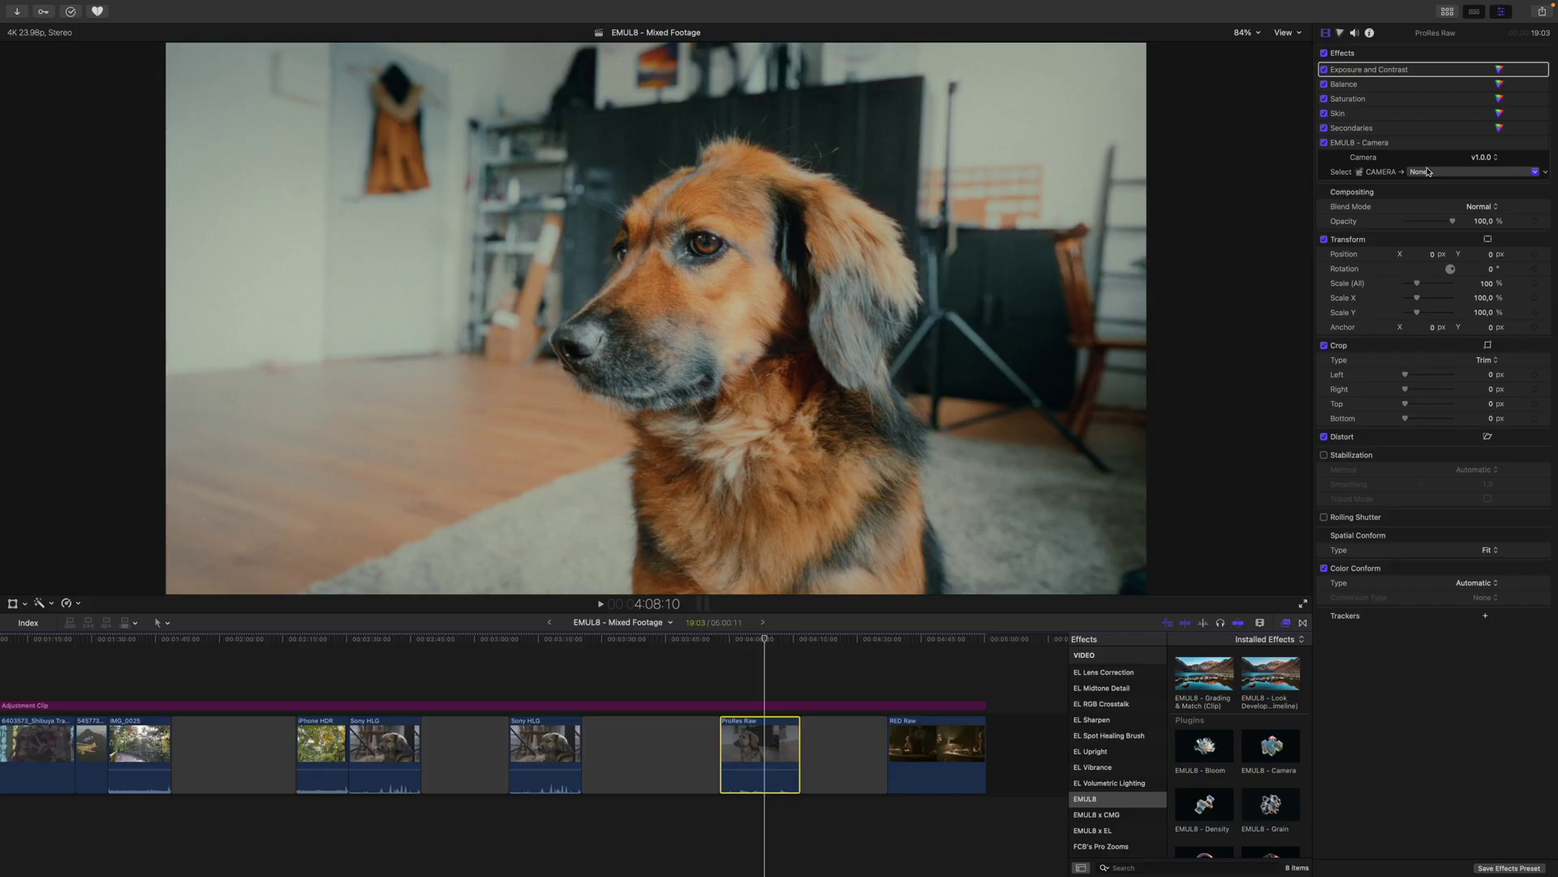
# Step: Select the ProRes Raw clip's EMUL8 - Camera effect and browse its Sony camera transforms
pyautogui.click(1455, 154)
pyautogui.click(1446, 173)
pyautogui.moveTo(1410, 207)
pyautogui.moveTo(1300, 367)
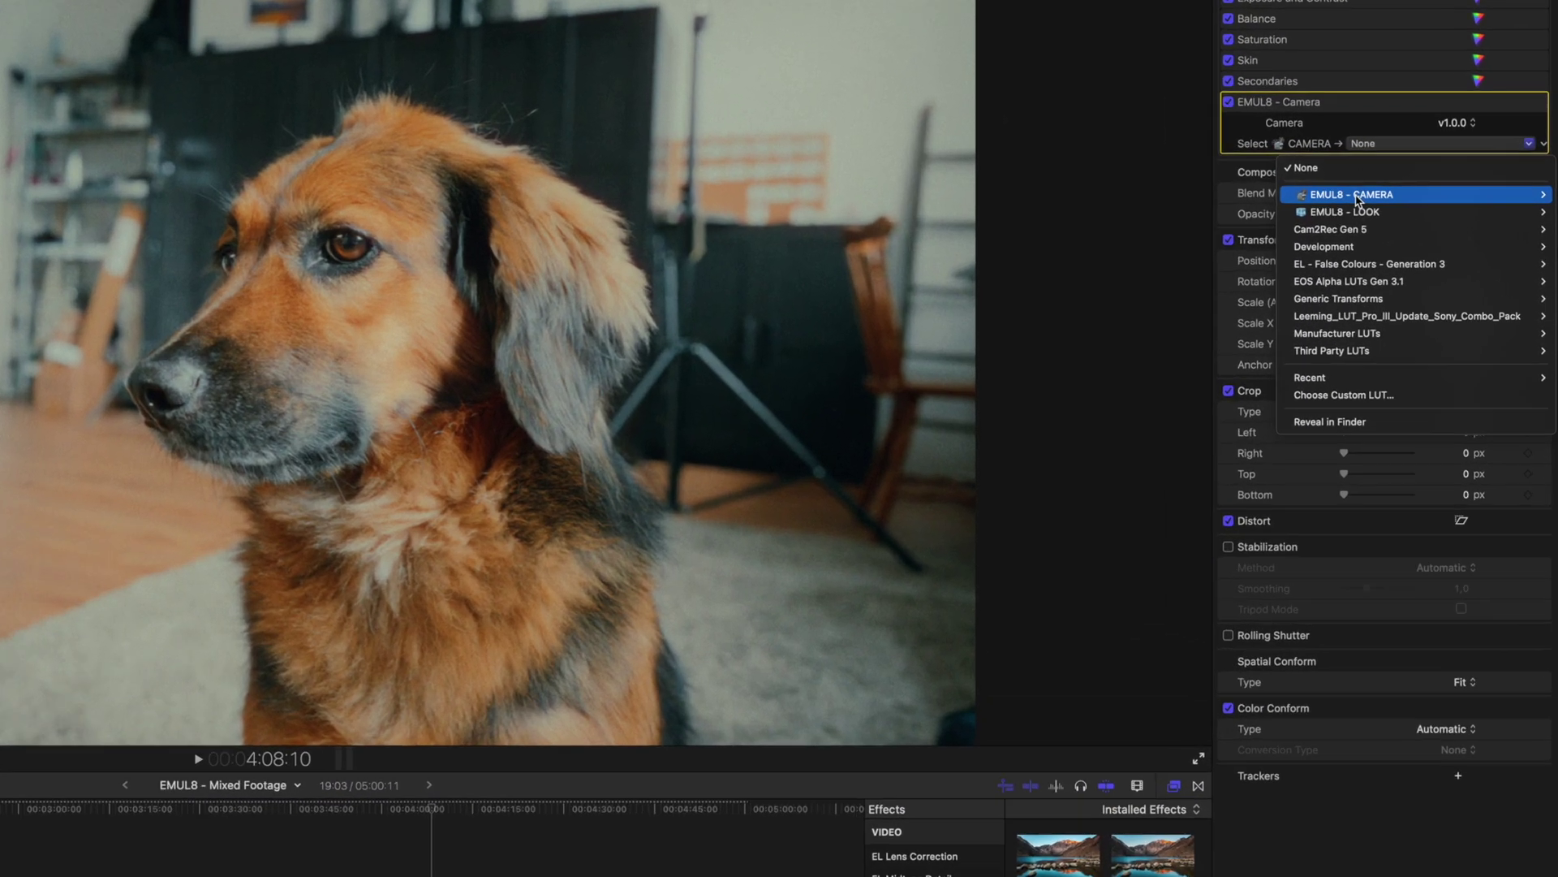
pyautogui.moveTo(1049, 517)
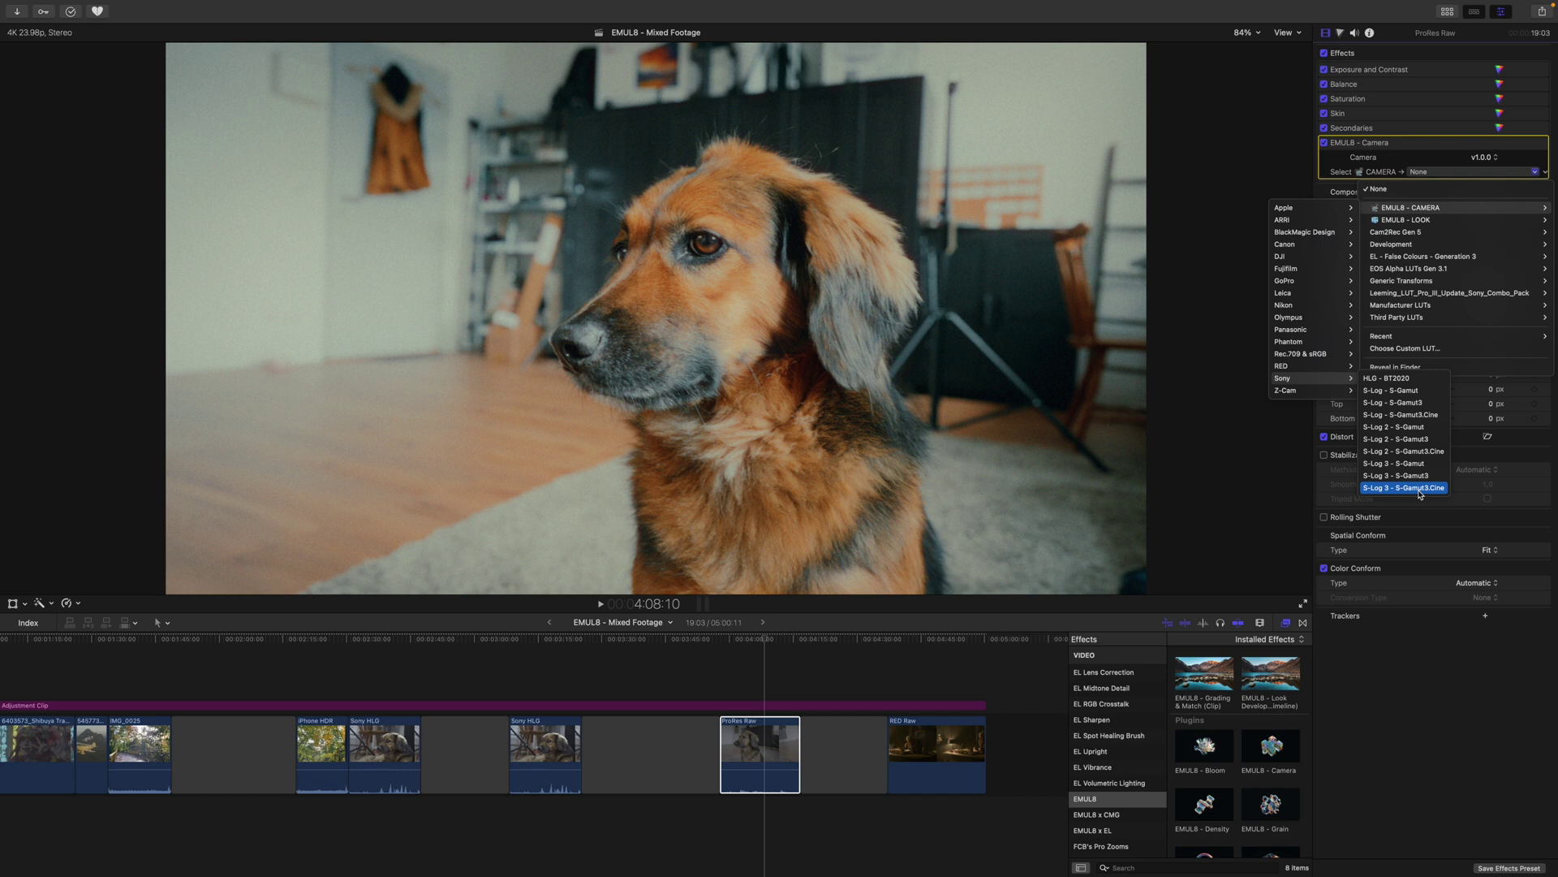
# Step: Pick S-Log 3 - S-Gamut3.Cine from the Sony camera transforms
pyautogui.click(1420, 488)
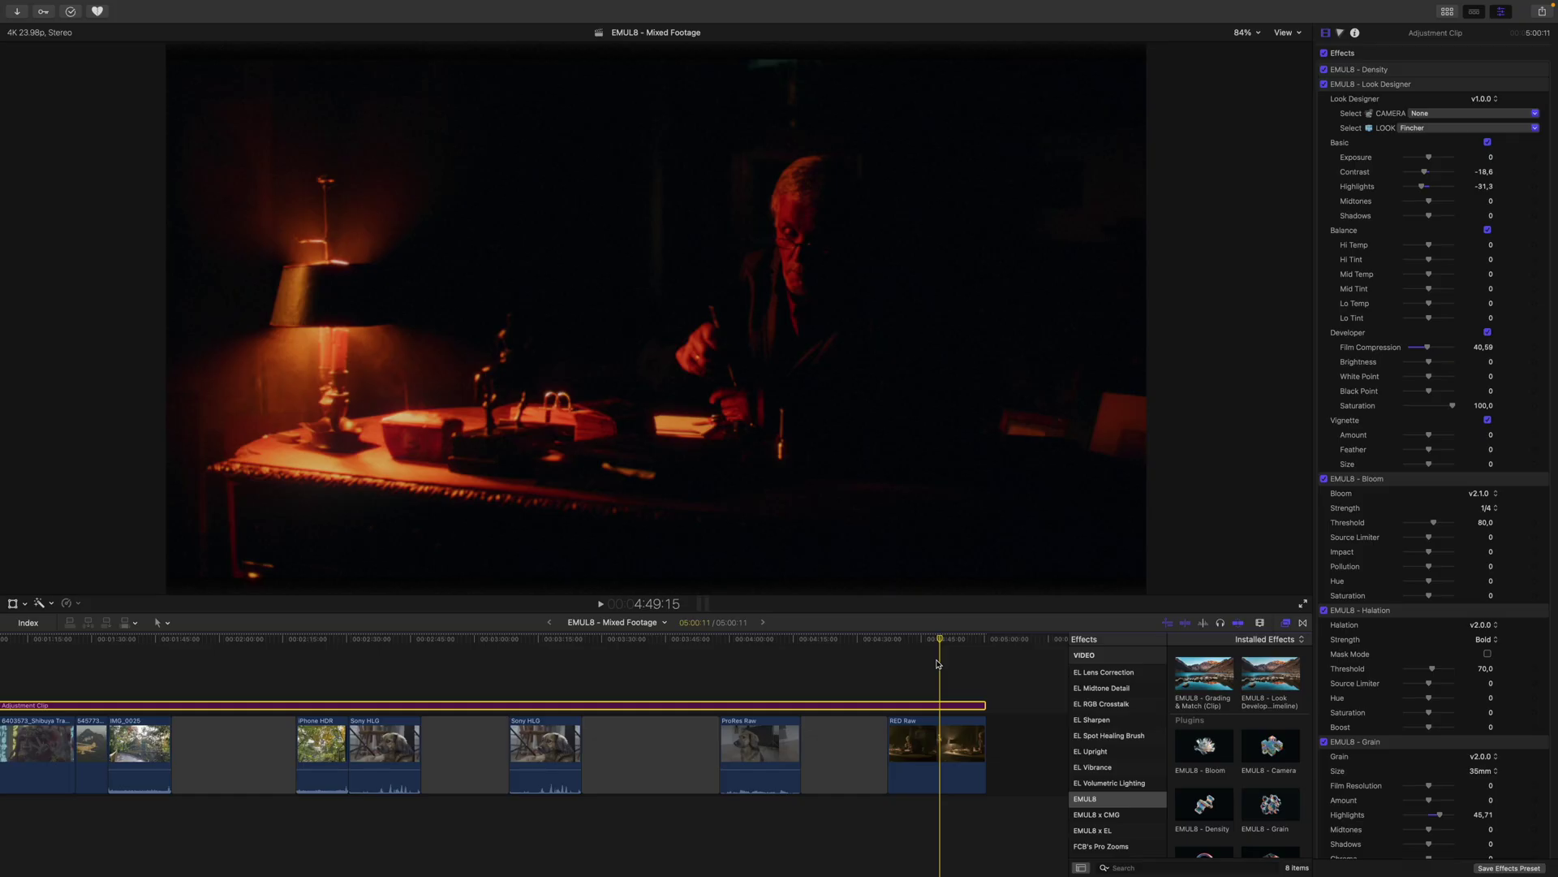
# Step: Select the RED Raw clip, leave its Camera LUT at None, and open its RED RAW Settings
pyautogui.click(944, 747)
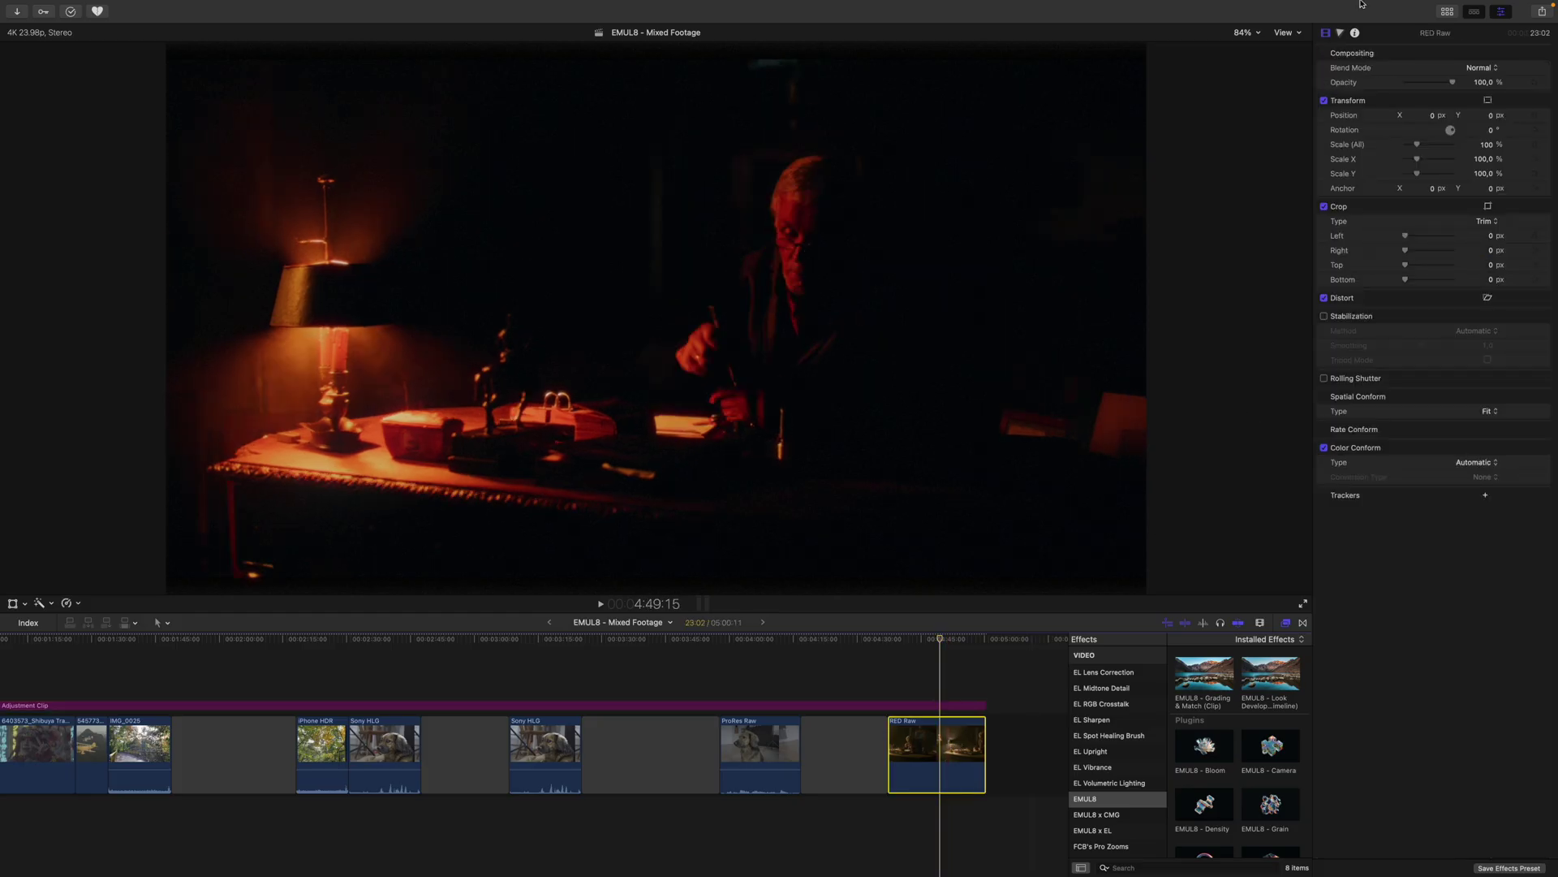
pyautogui.click(1355, 32)
pyautogui.click(1366, 868)
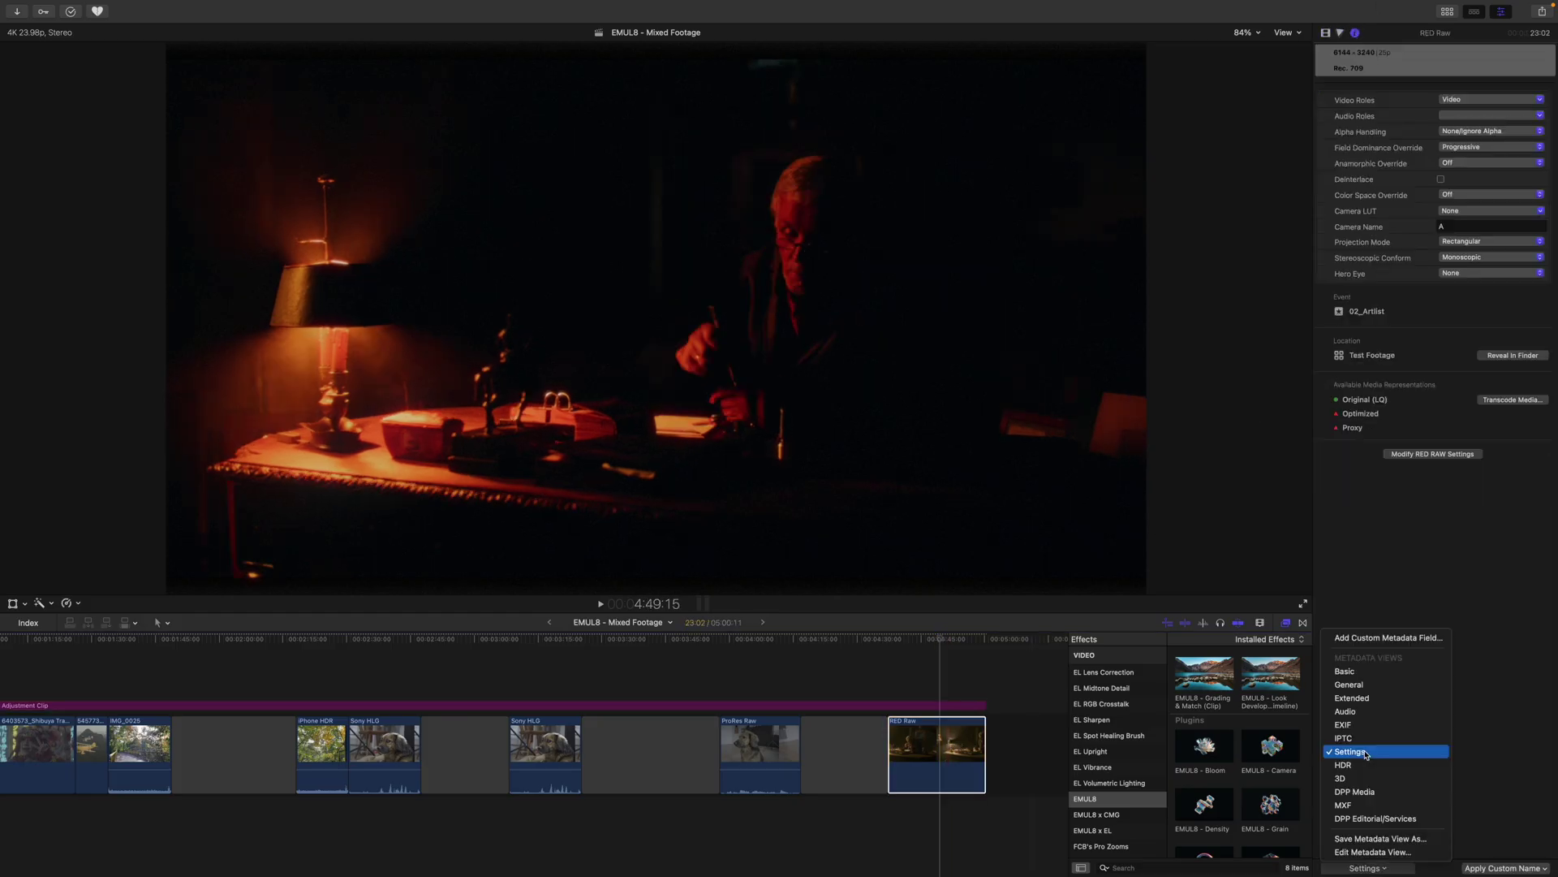
pyautogui.click(1366, 753)
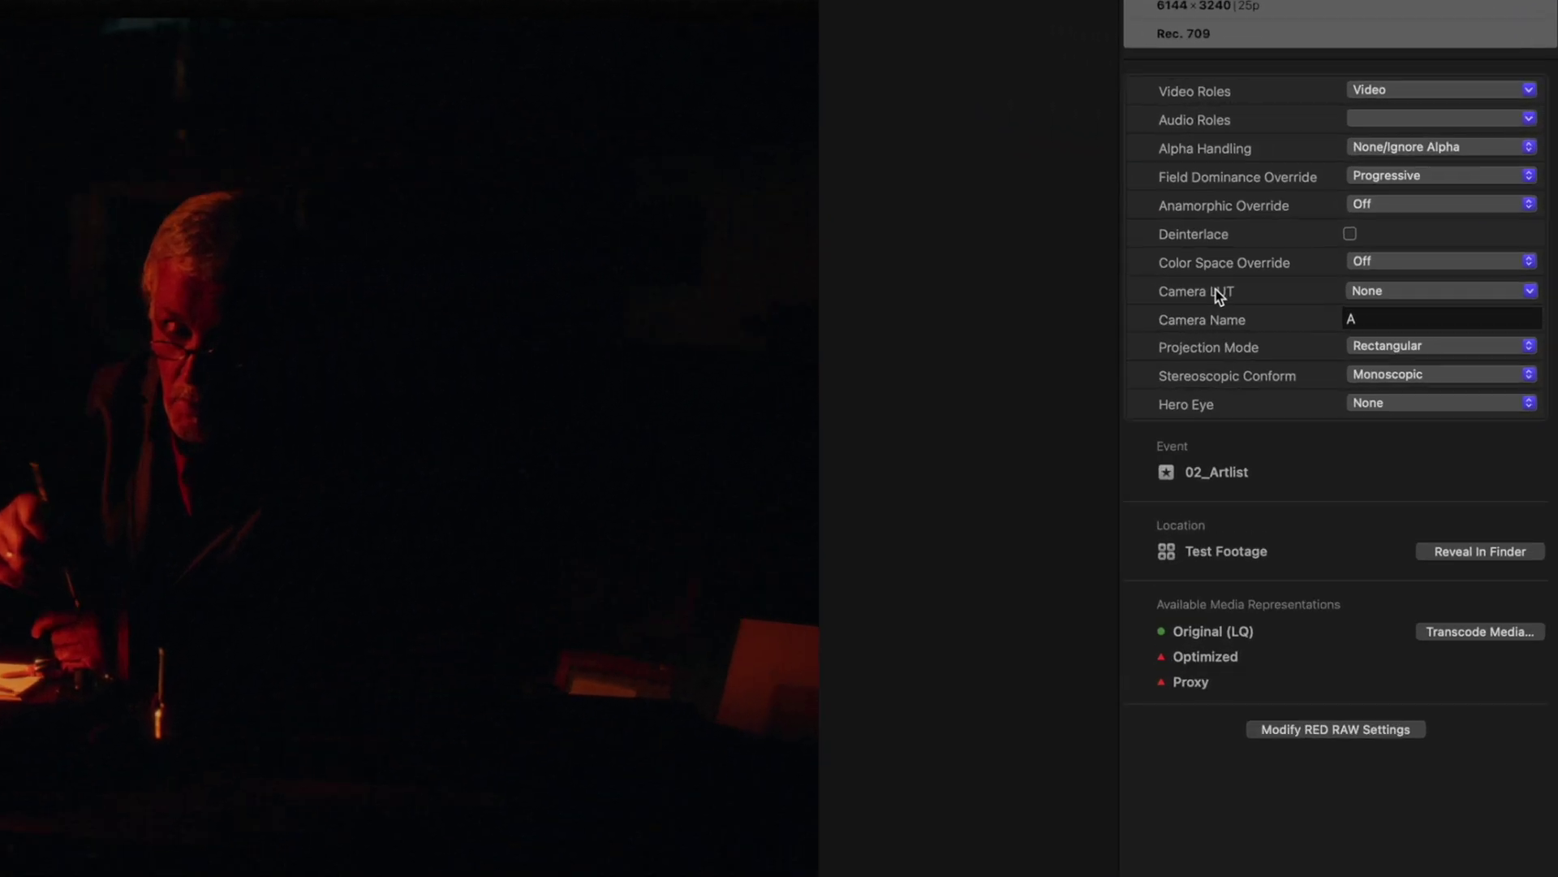
pyautogui.click(1468, 209)
pyautogui.click(1378, 309)
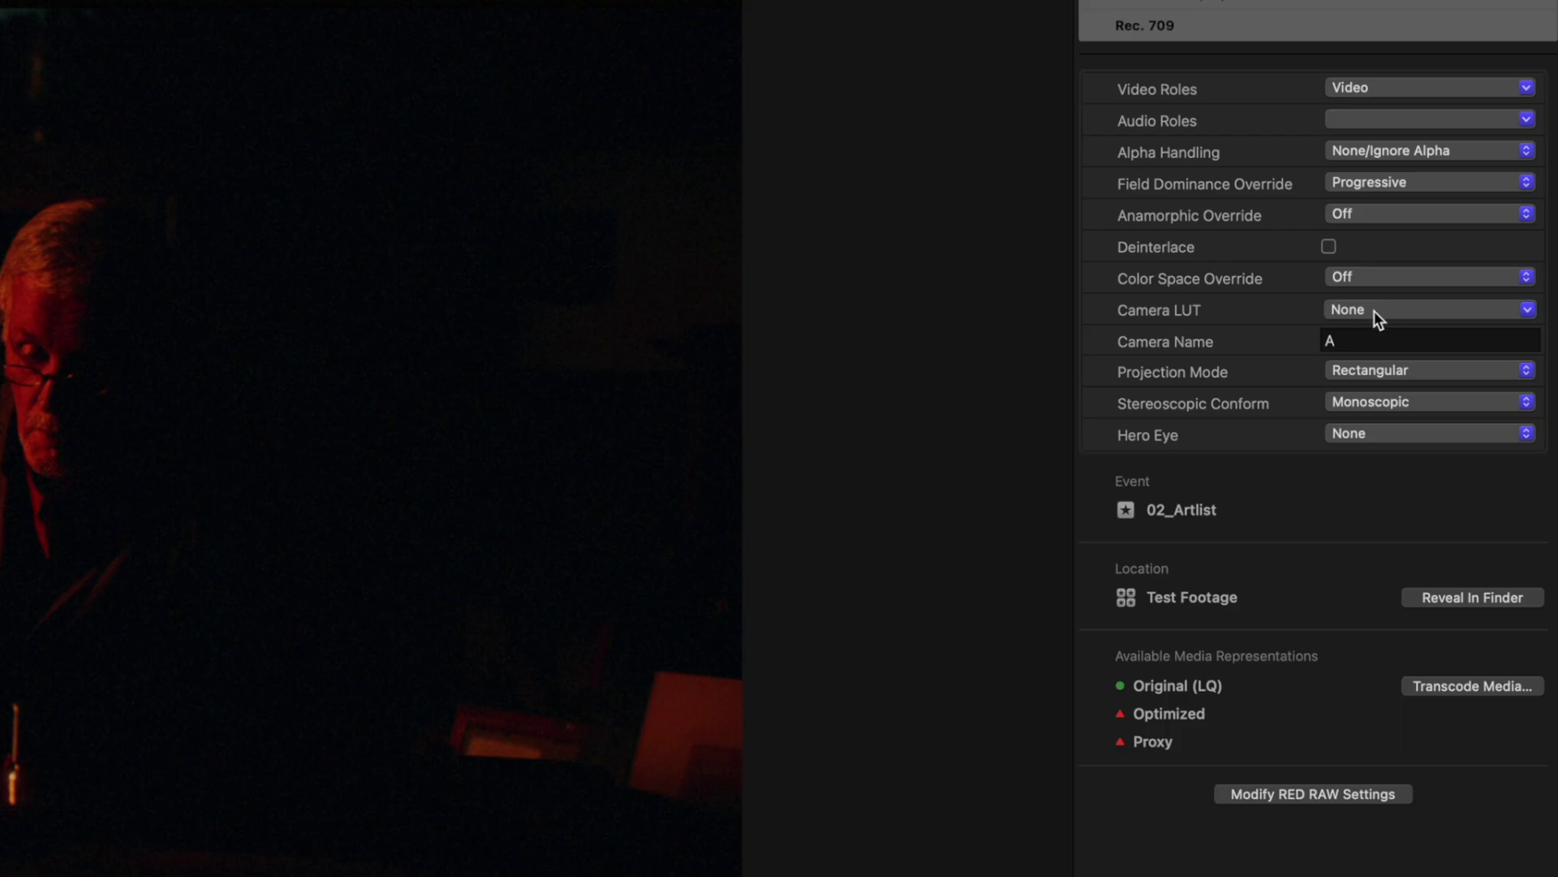
pyautogui.click(1314, 794)
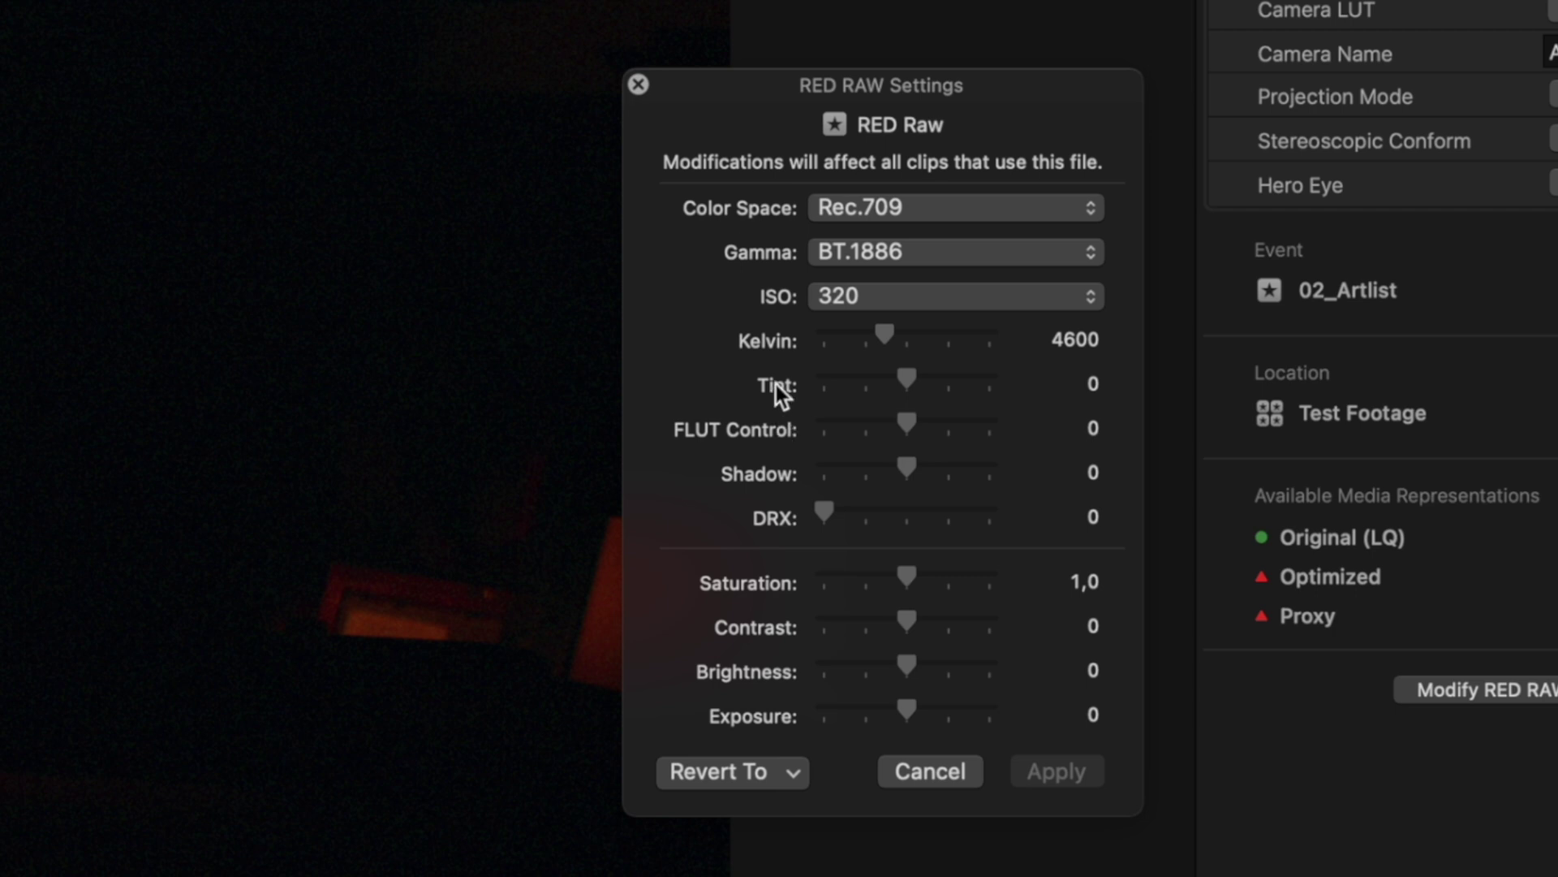
# Step: Set RED RAW Color Space to REDWideGamutRGB, Gamma to Log 3G10, ISO to 1600, and apply
pyautogui.click(896, 212)
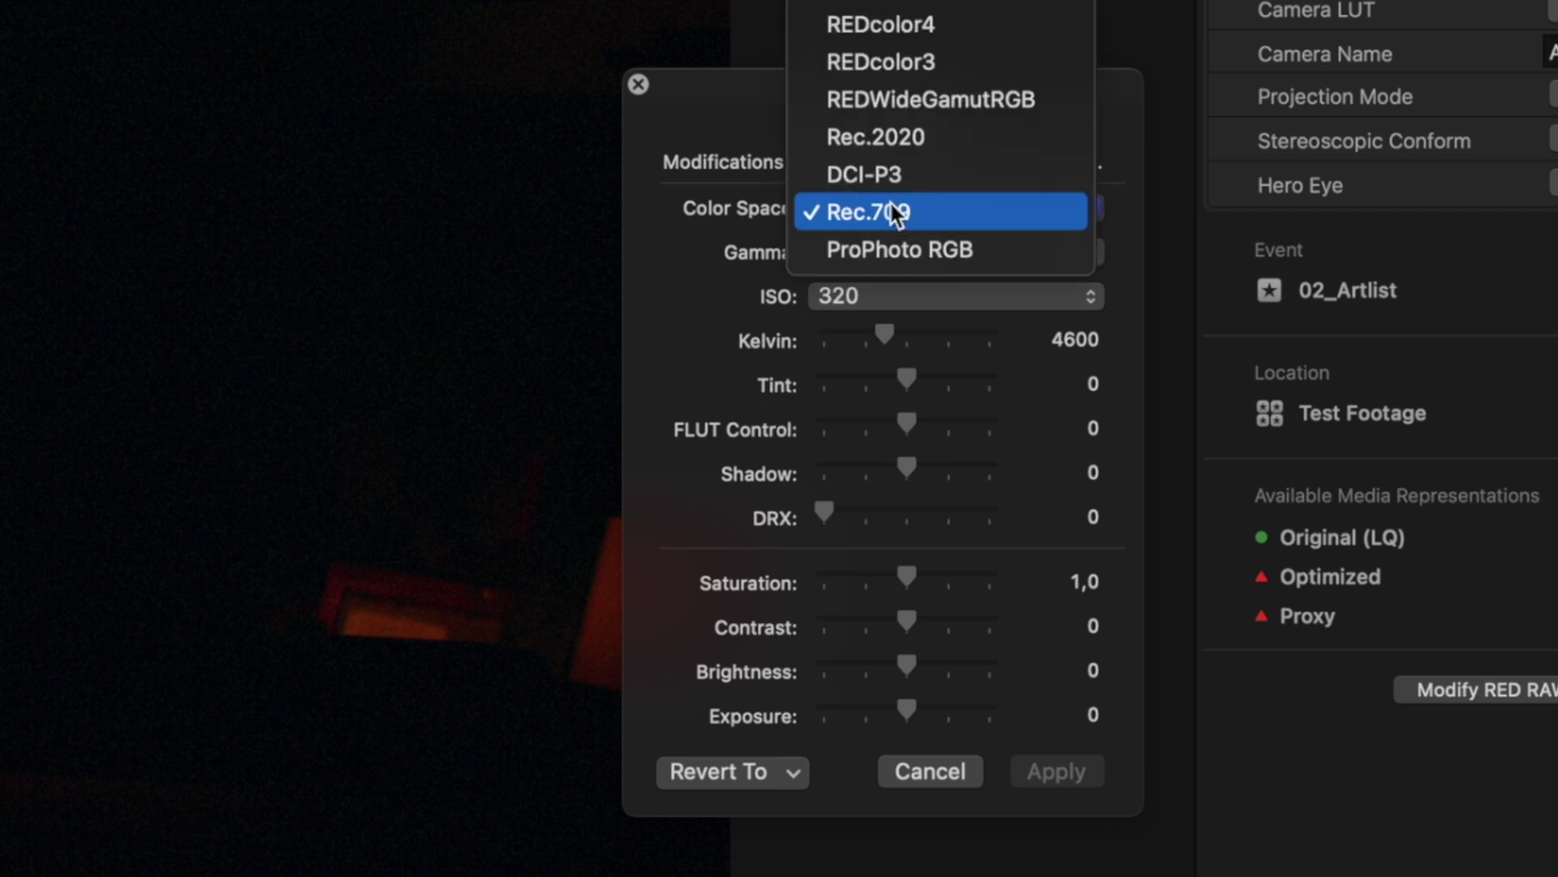
pyautogui.click(944, 122)
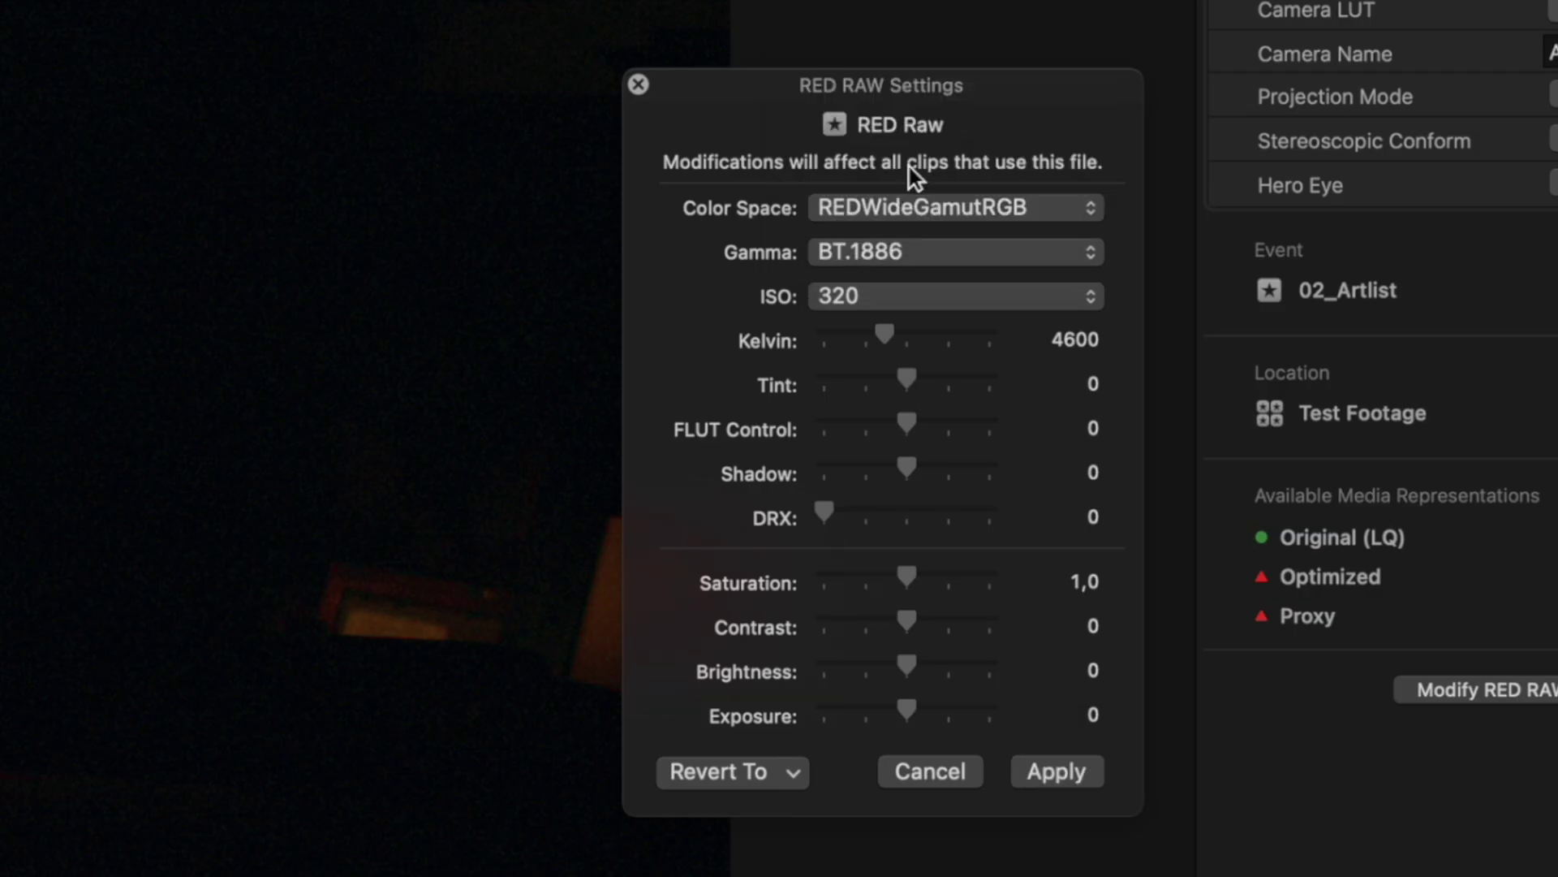
pyautogui.click(890, 255)
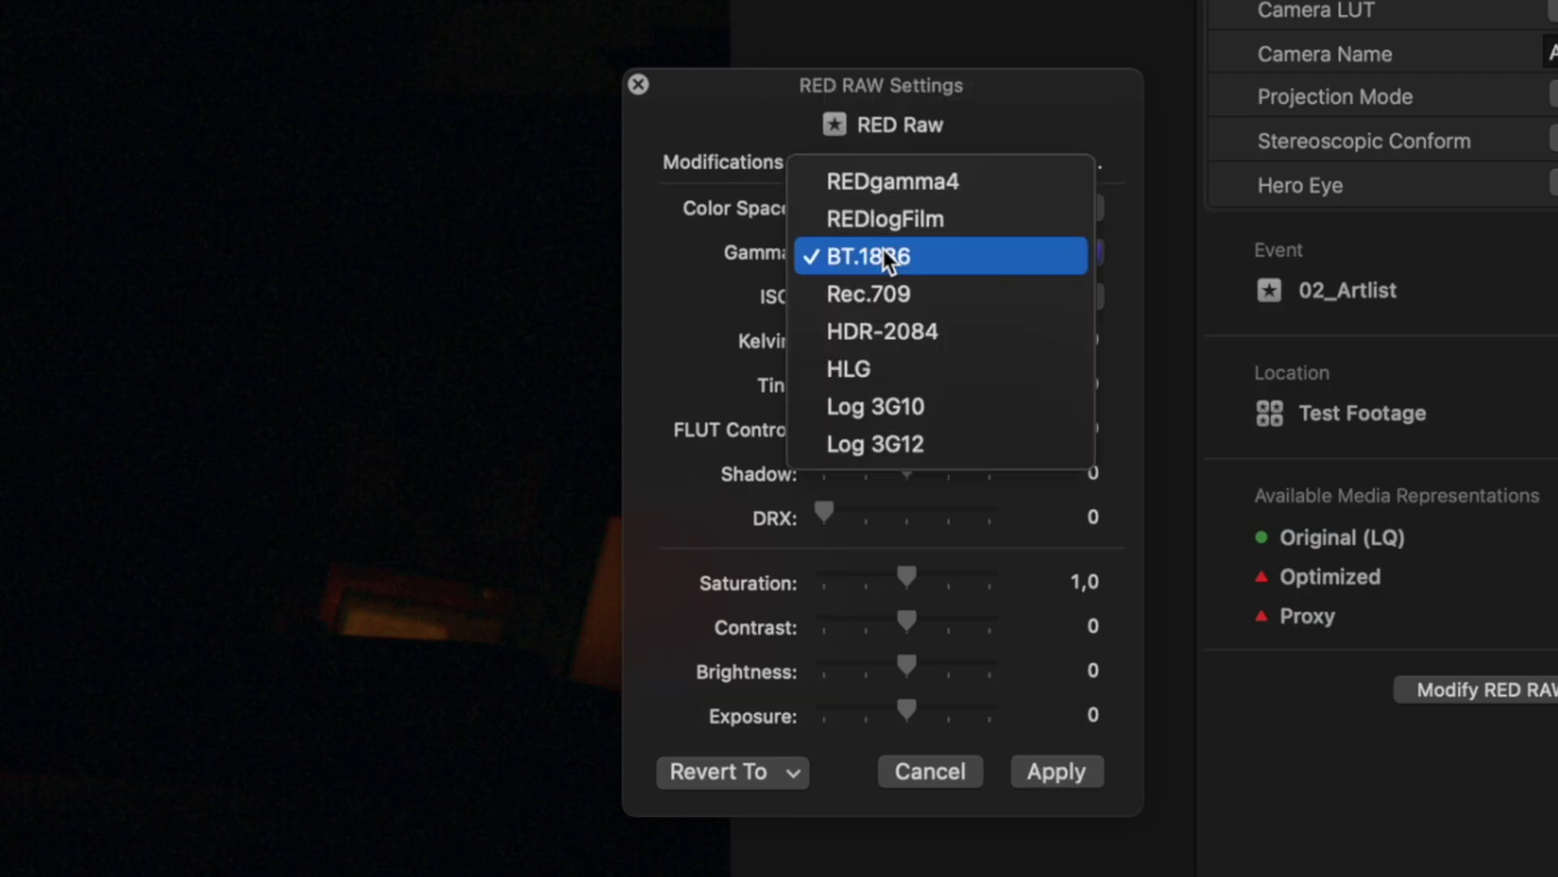
pyautogui.click(914, 406)
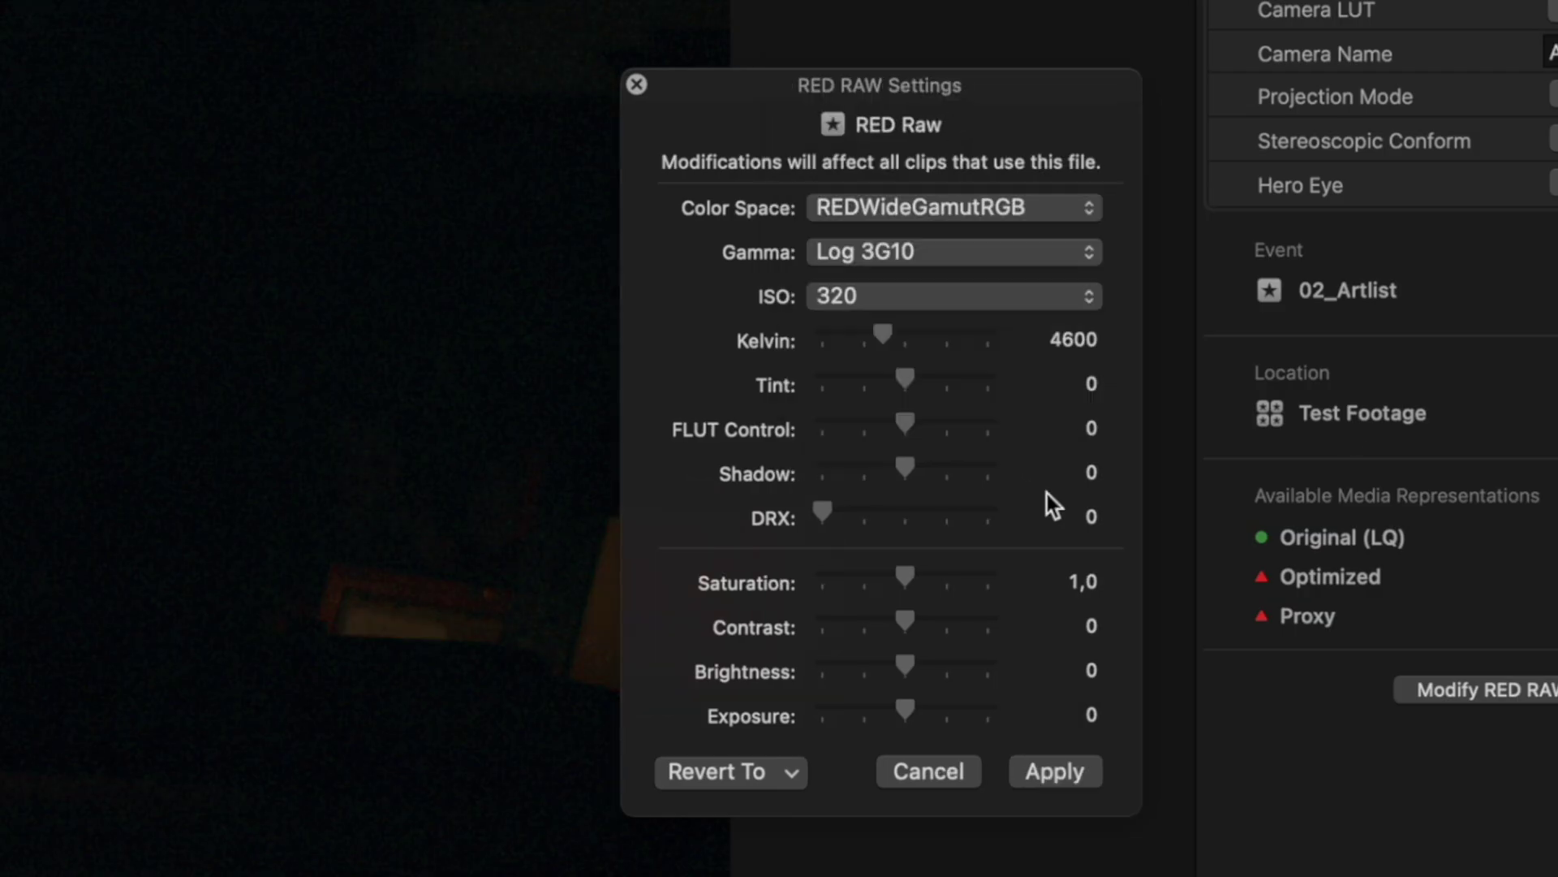
pyautogui.click(883, 296)
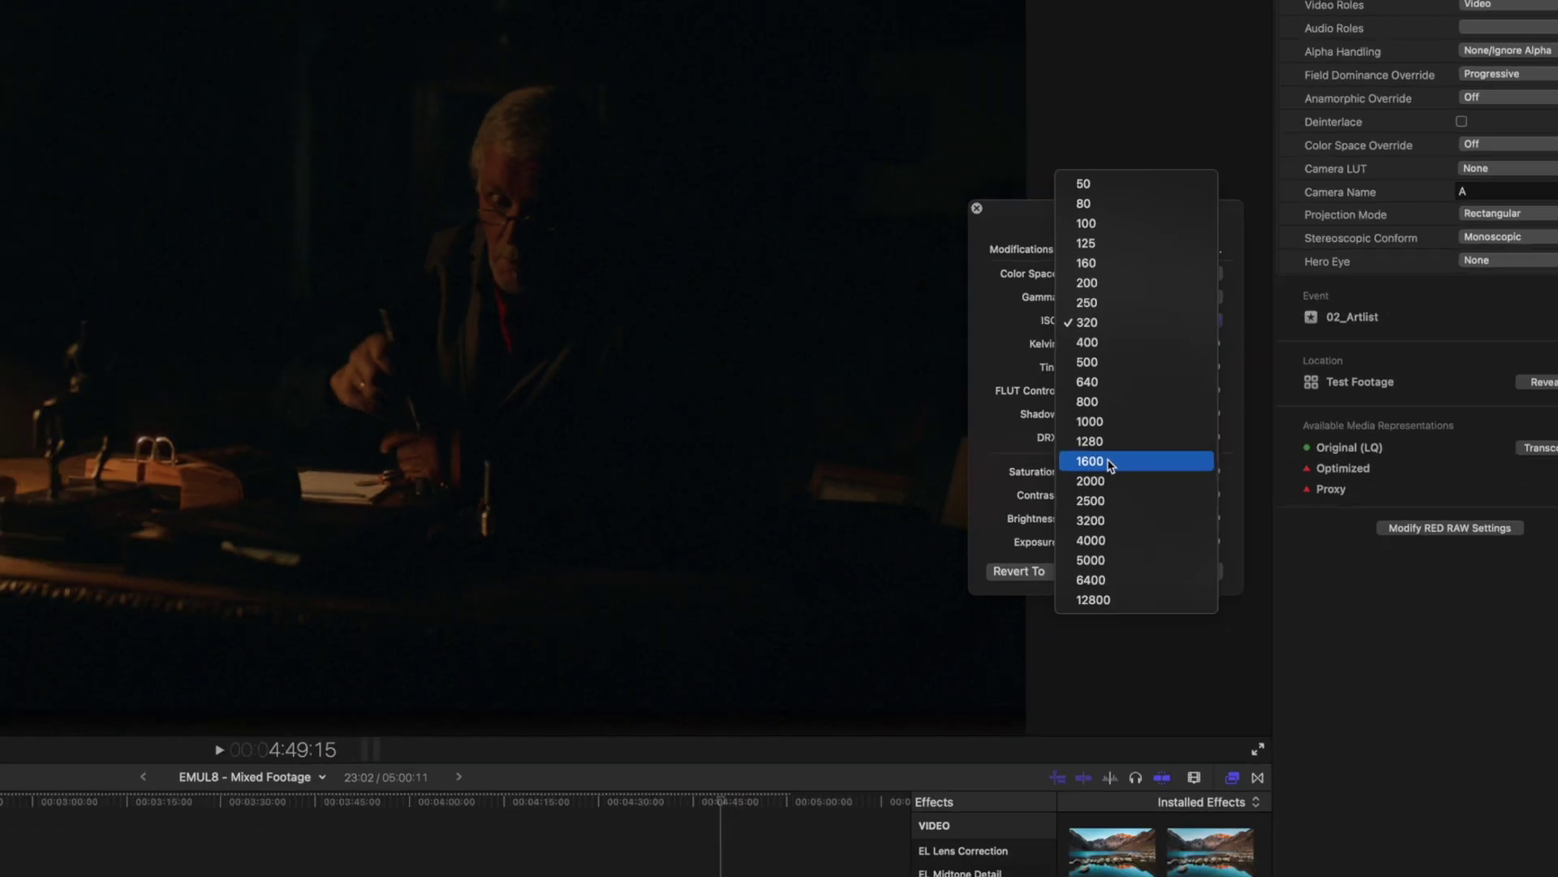
pyautogui.click(915, 543)
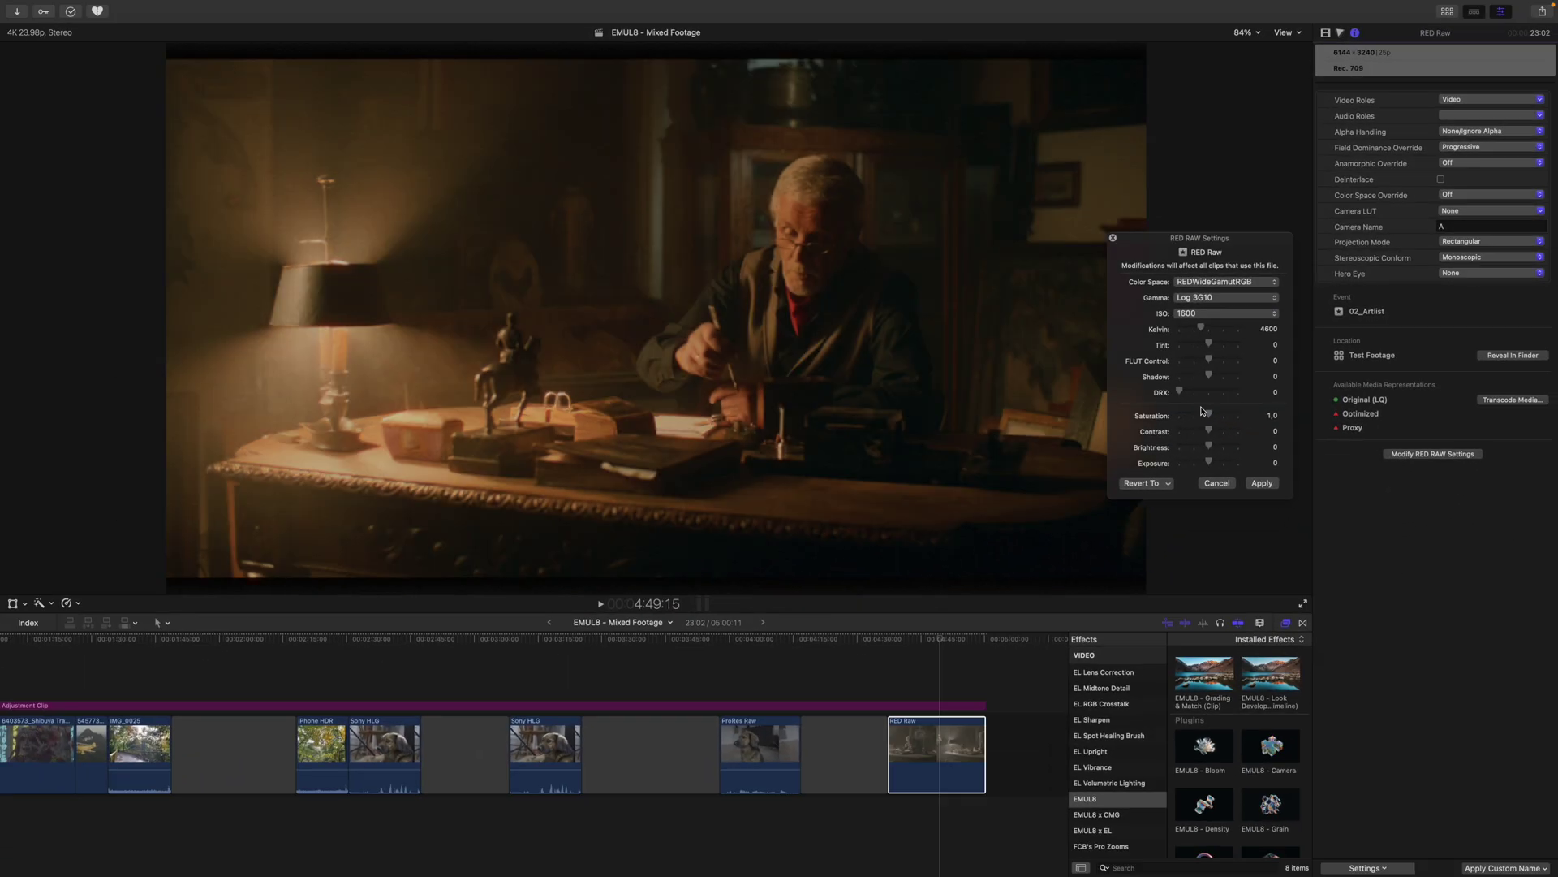
pyautogui.click(1263, 485)
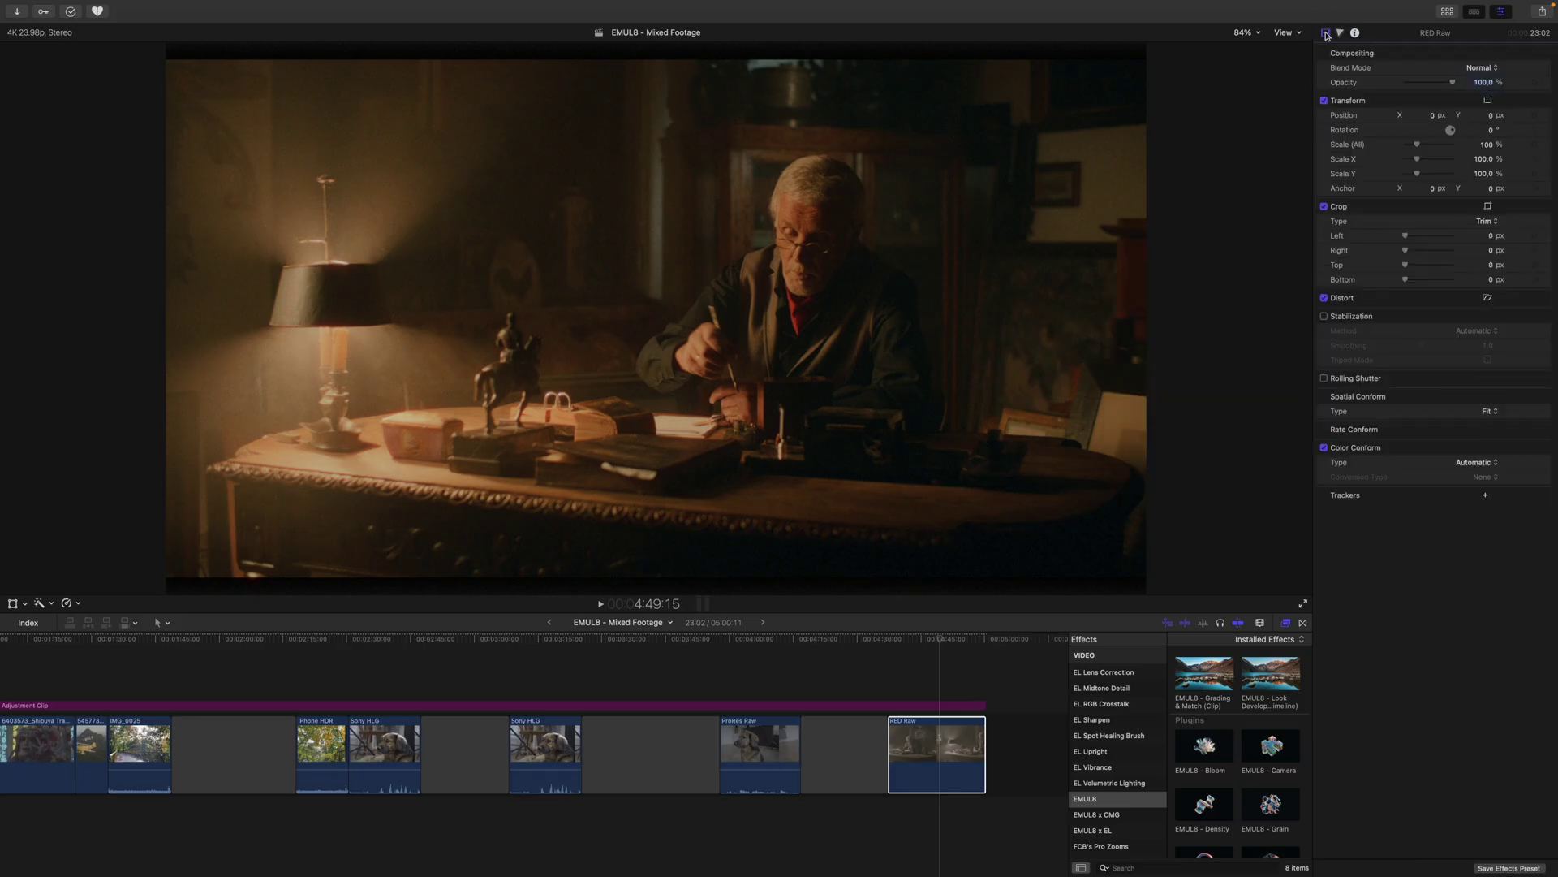
# Step: Drag EMUL8 - Camera onto the RED Raw clip and choose the Log3G10 - RED Wide Gamut transform
pyautogui.moveTo(1204, 672); pyautogui.dragTo(924, 755)
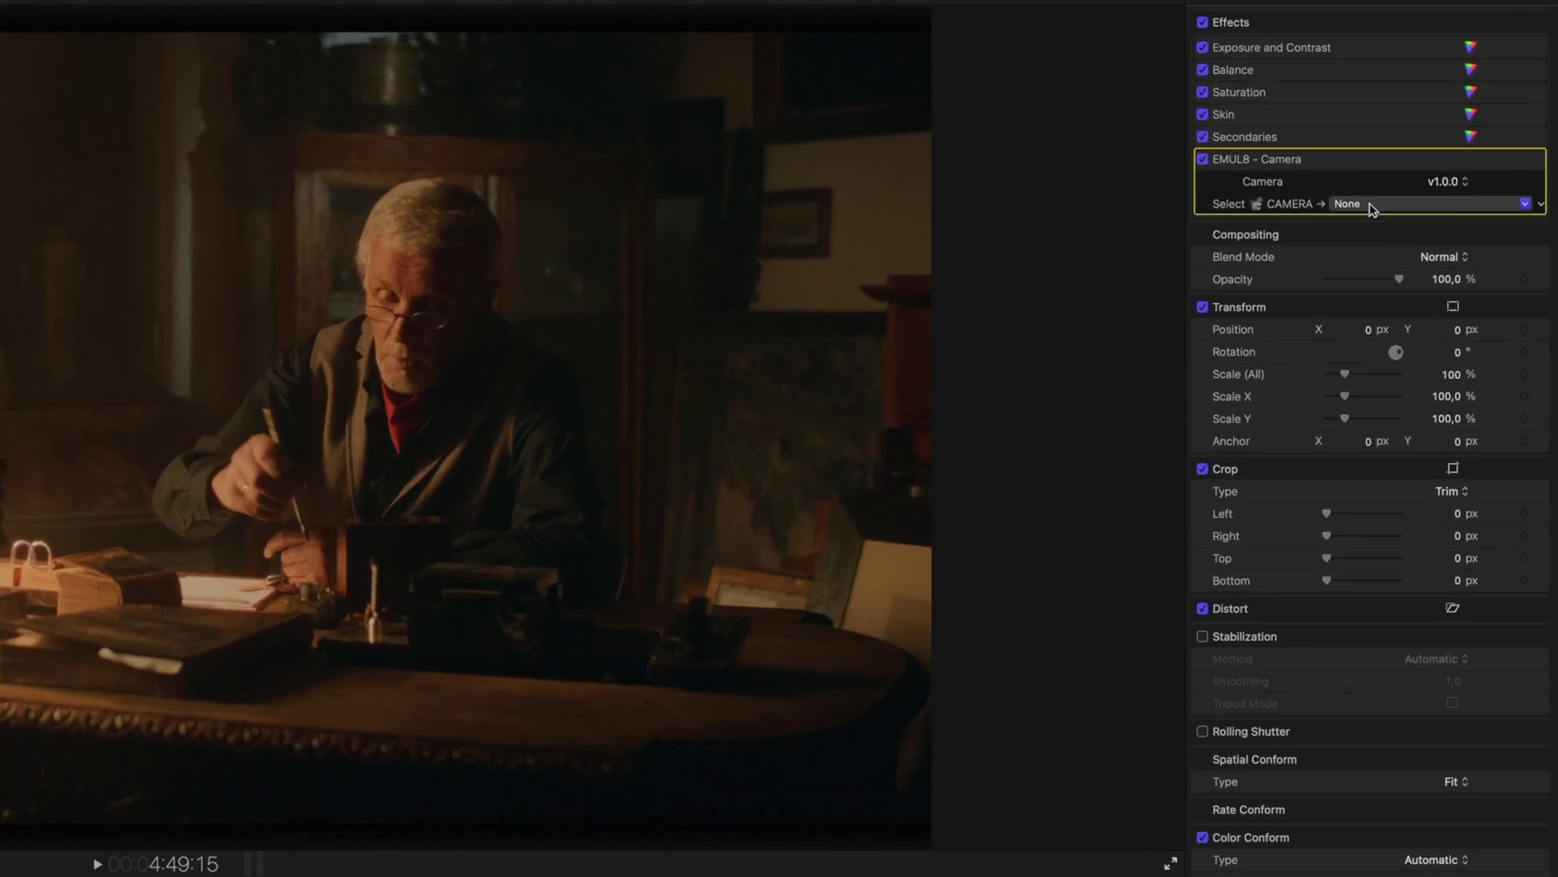
pyautogui.click(1370, 205)
pyautogui.moveTo(1370, 261)
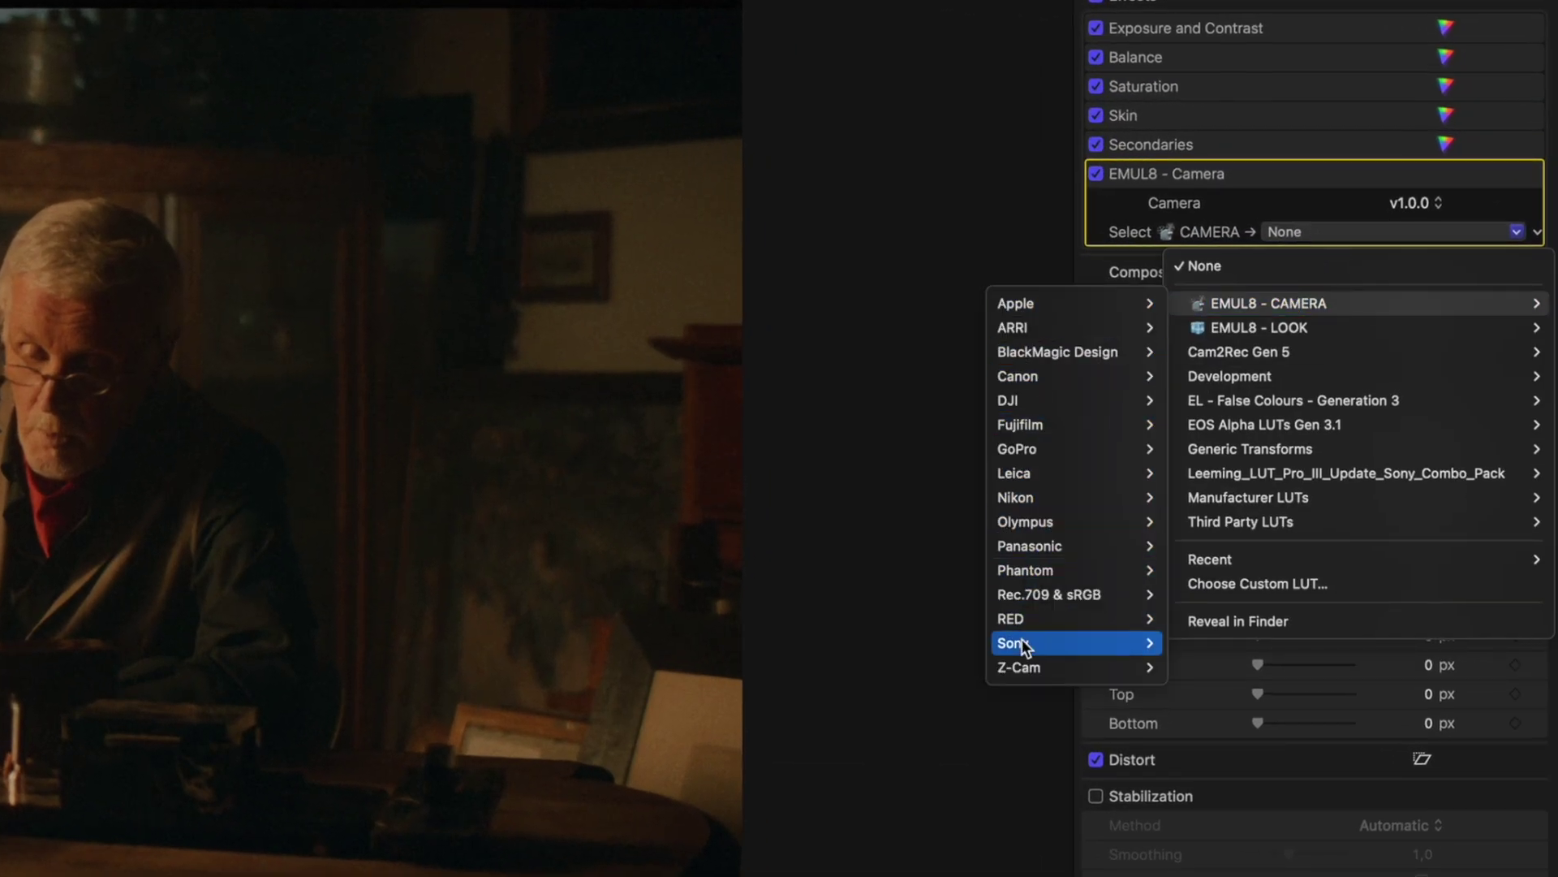
pyautogui.moveTo(1035, 617)
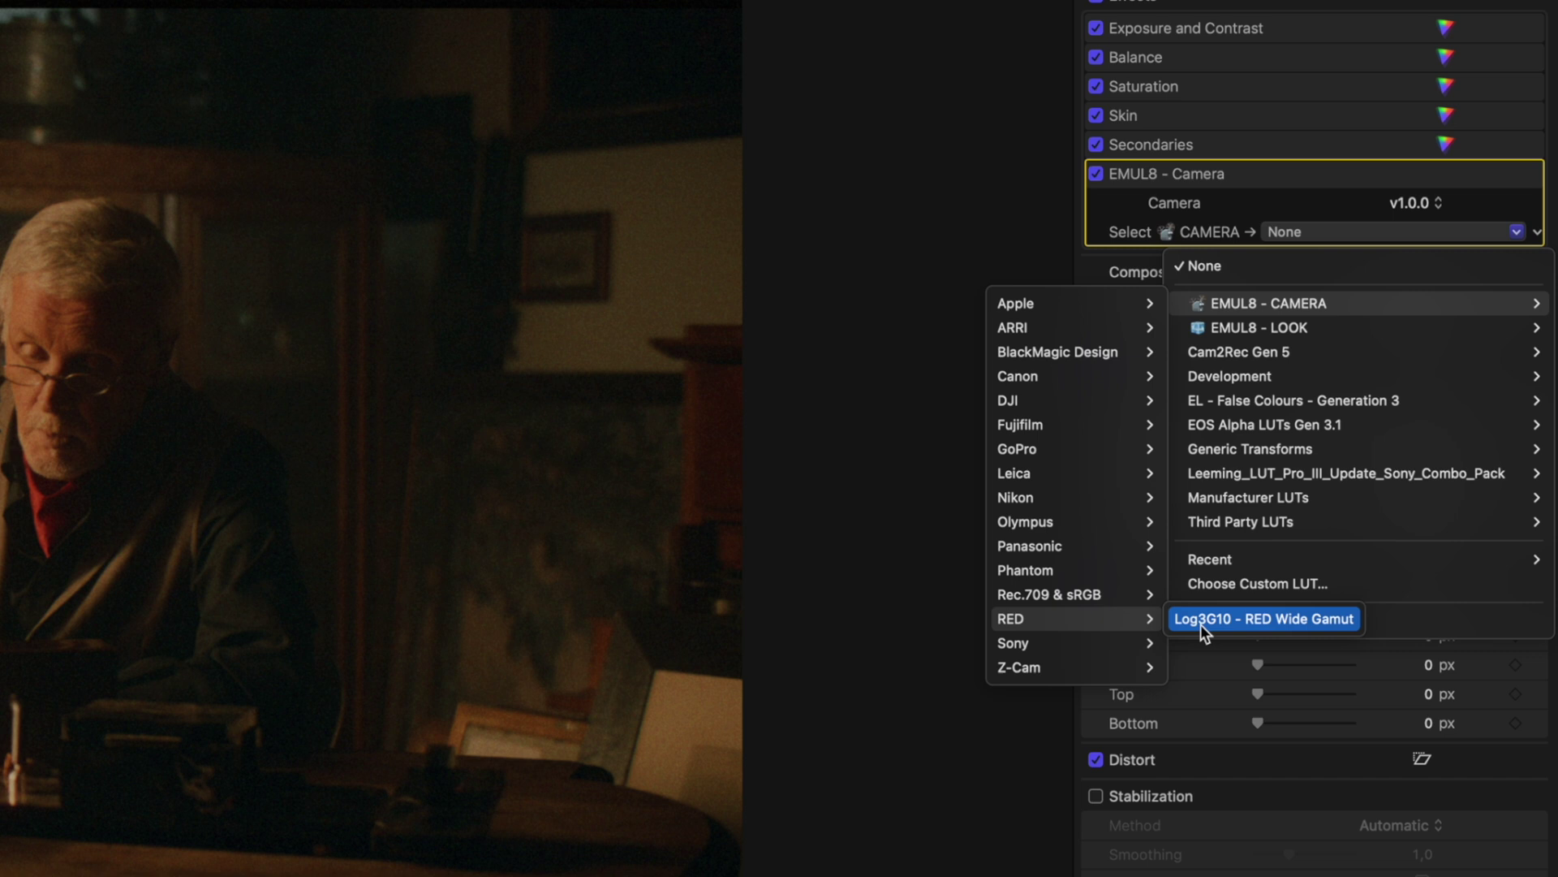
pyautogui.click(1304, 618)
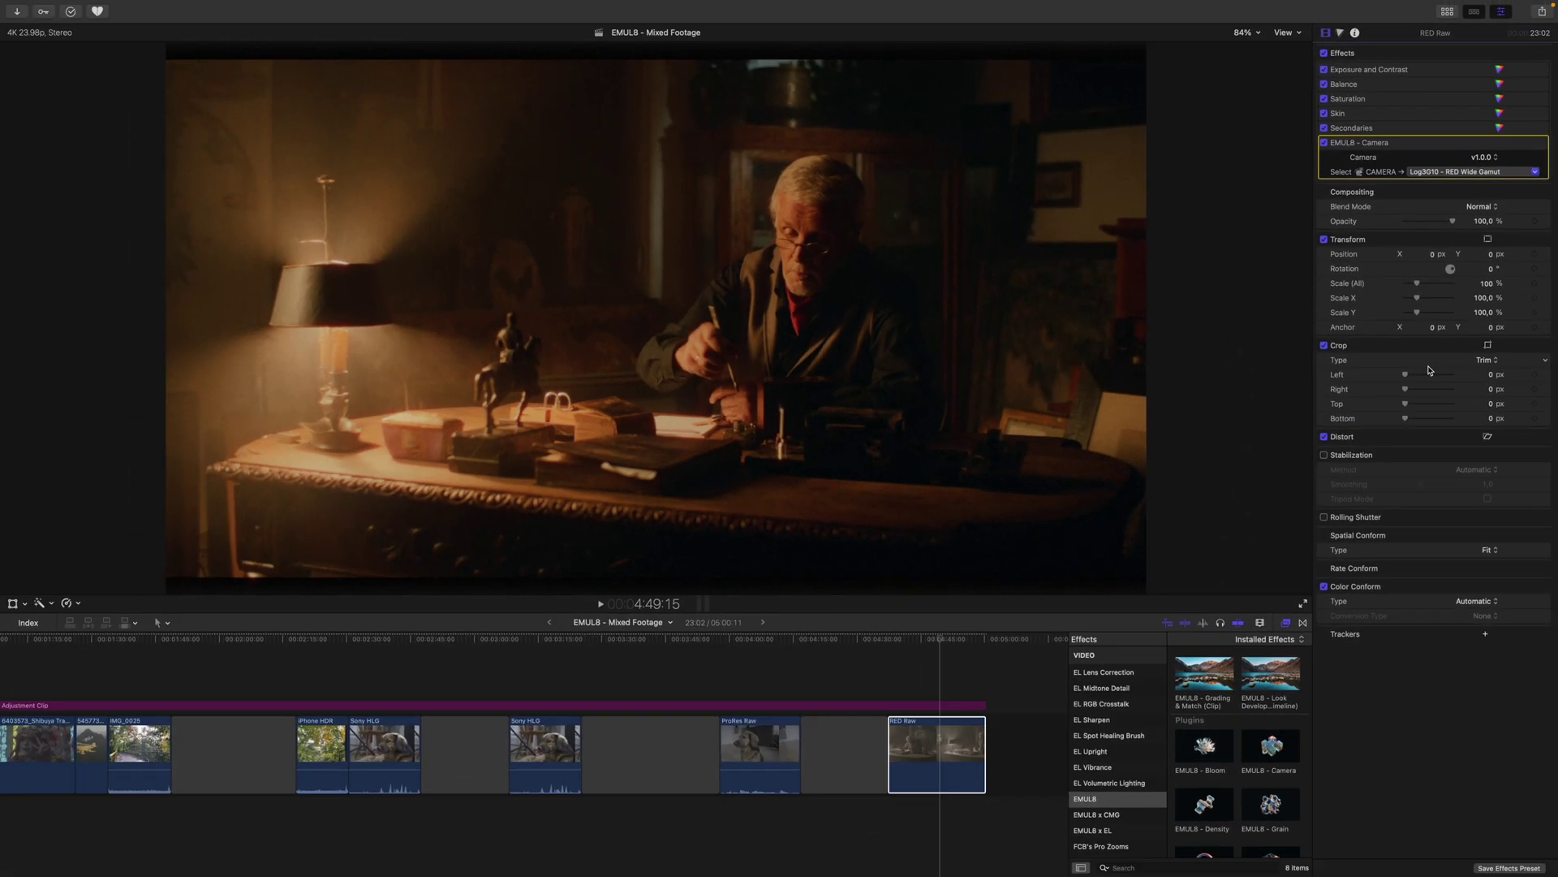